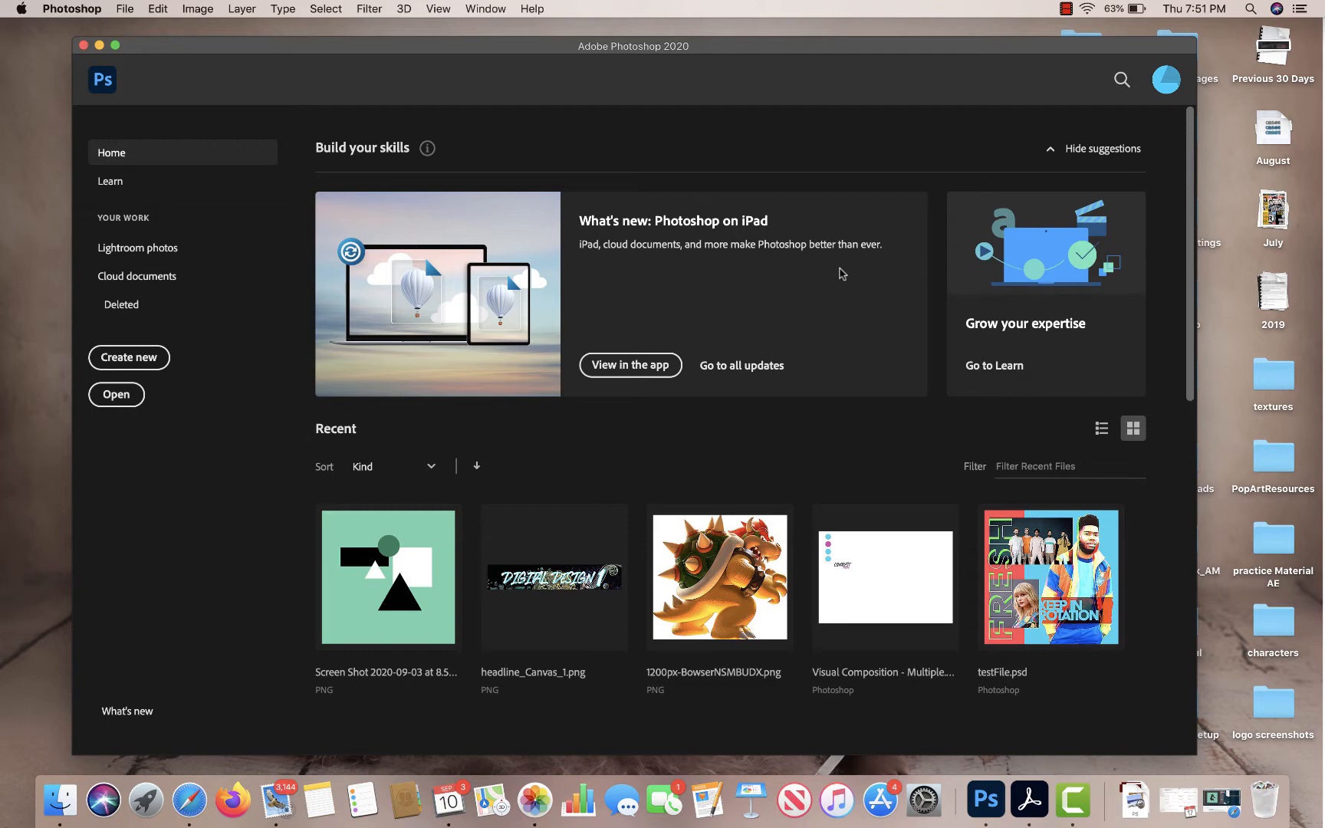
Switch to Adobe Bridge and open the textures folder on the Desktop
click(121, 9)
click(169, 57)
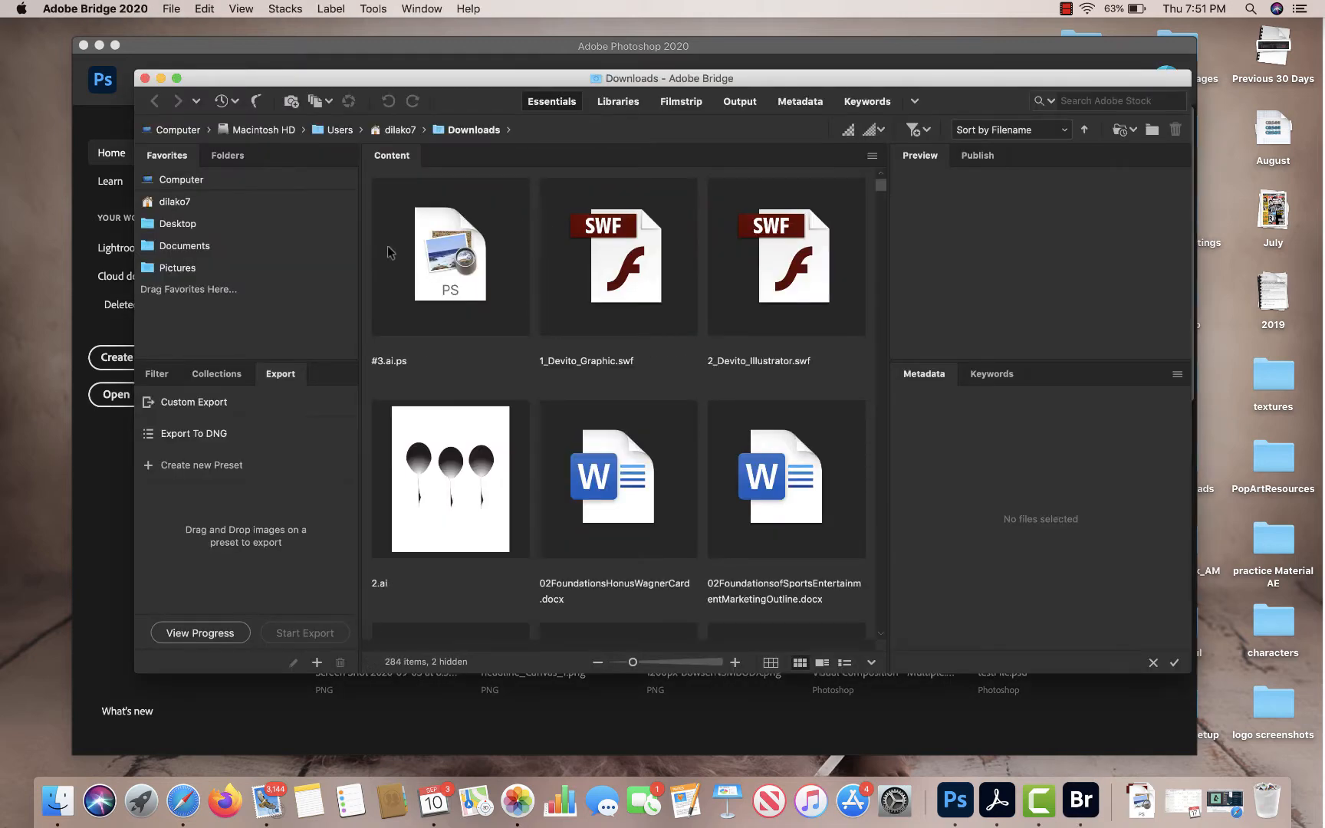
click(177, 229)
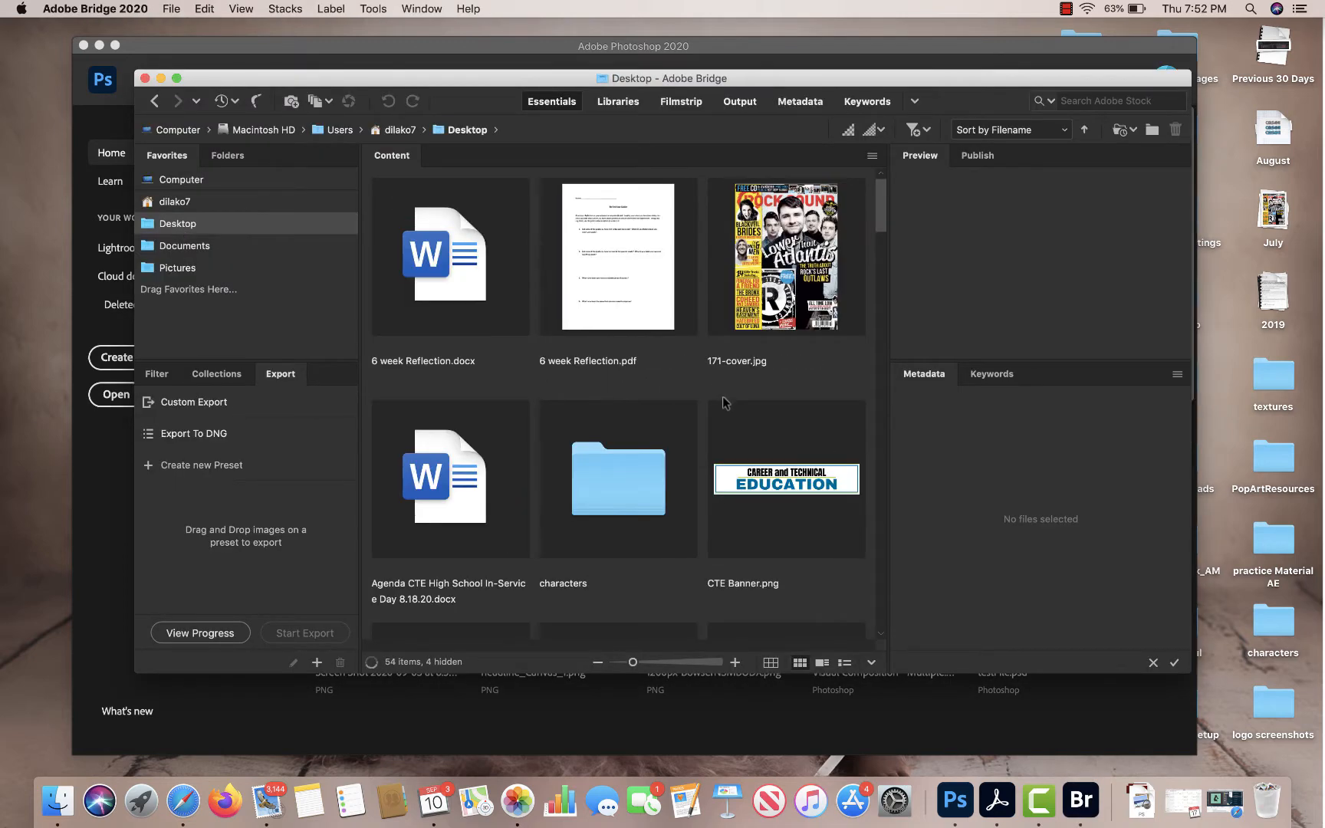
scroll(722, 399, down, 10)
scroll(721, 418, up, 6)
scroll(712, 418, down, 10)
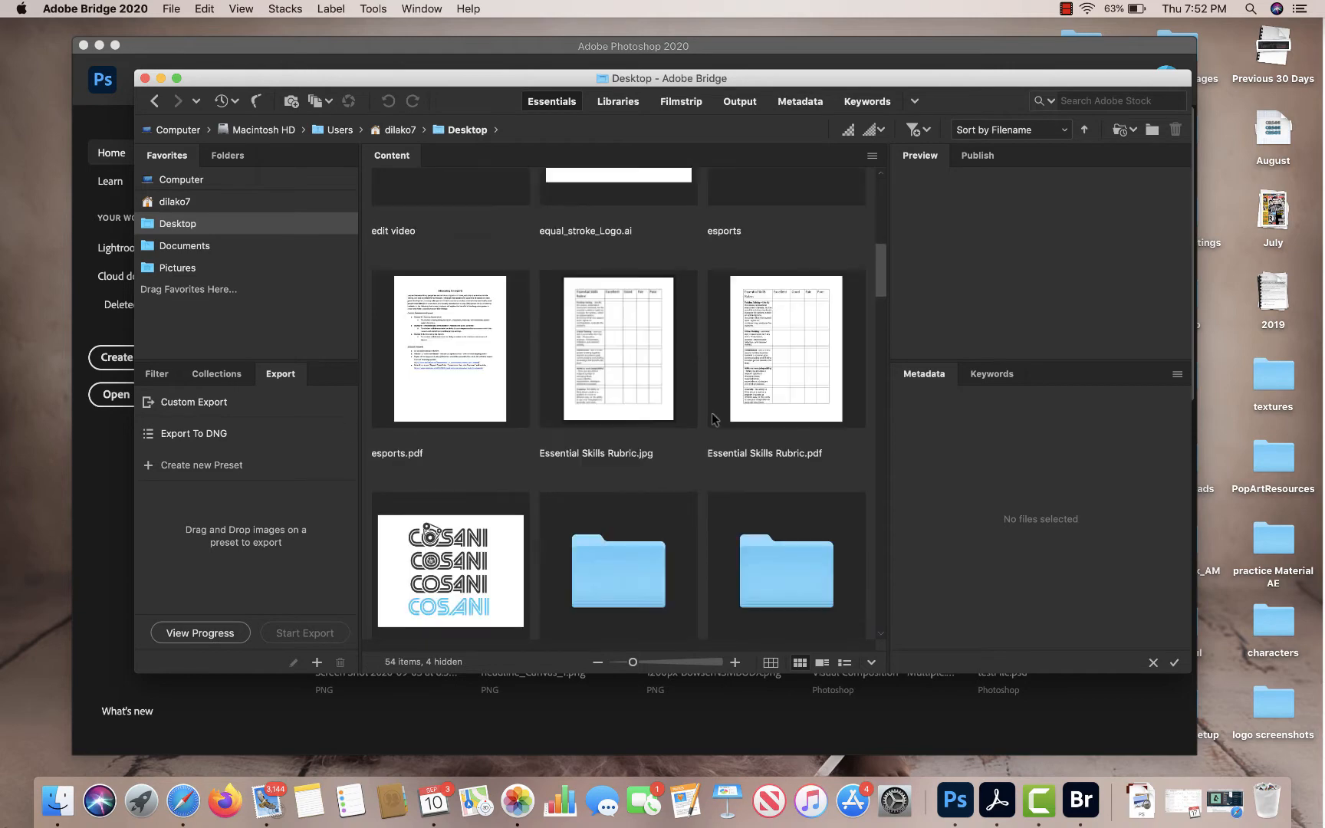
scroll(712, 419, up, 5)
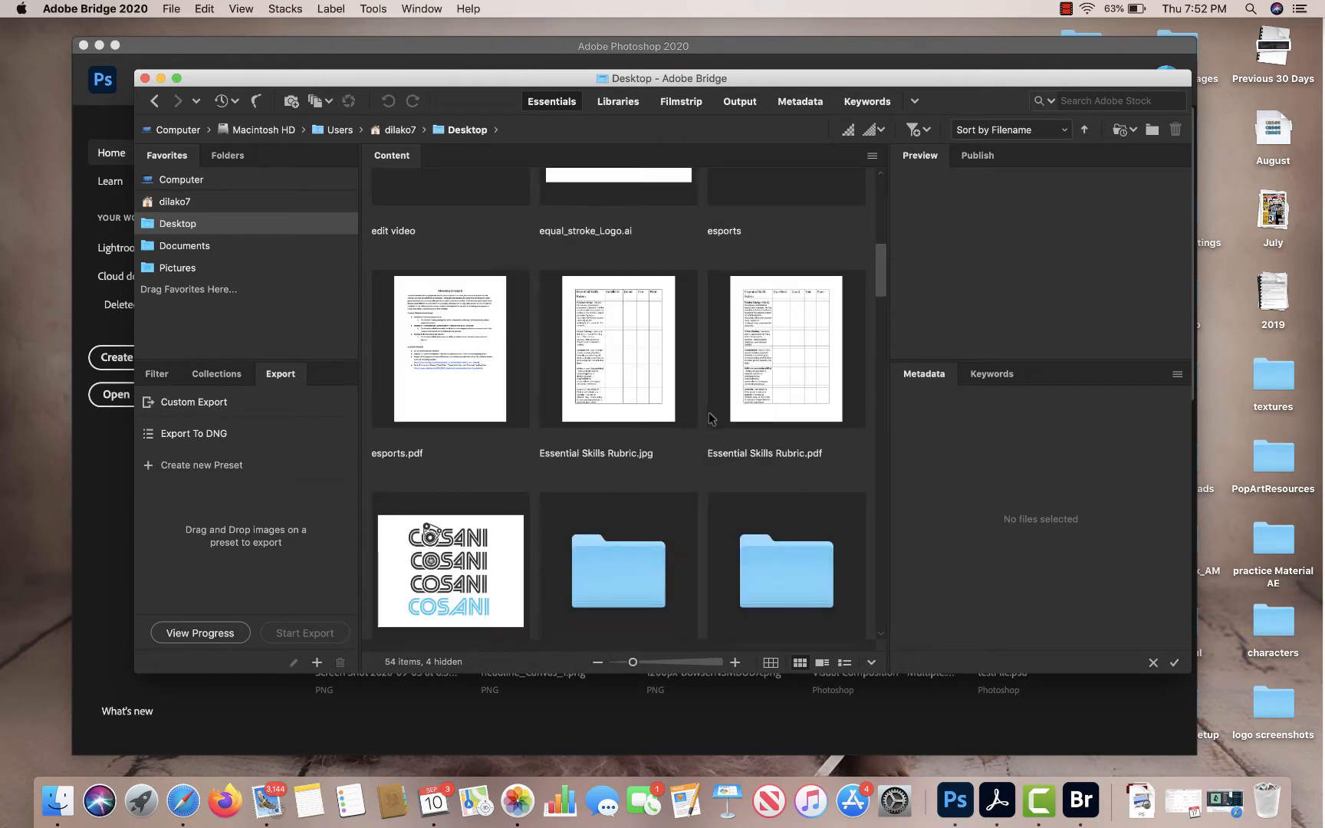
scroll(711, 419, up, 3)
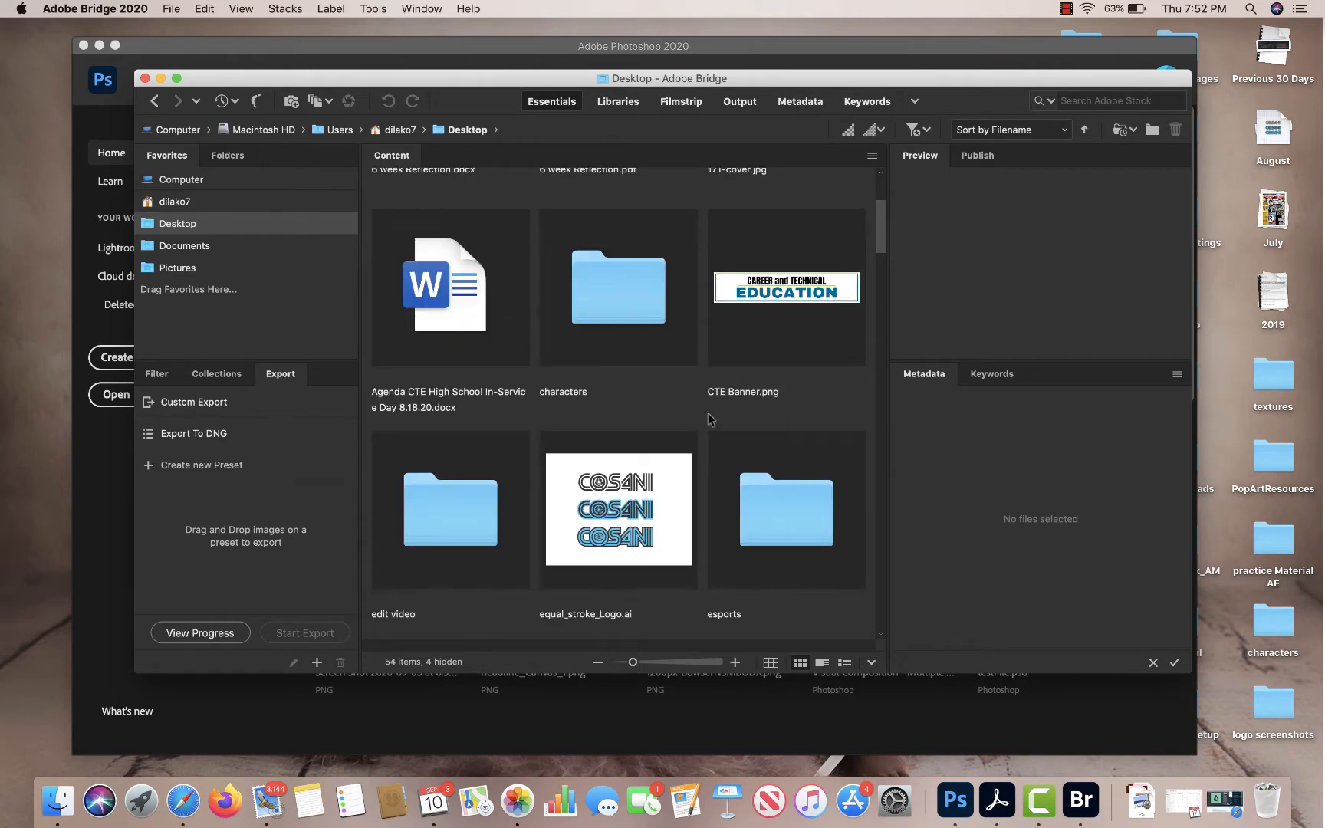
scroll(711, 418, up, 3)
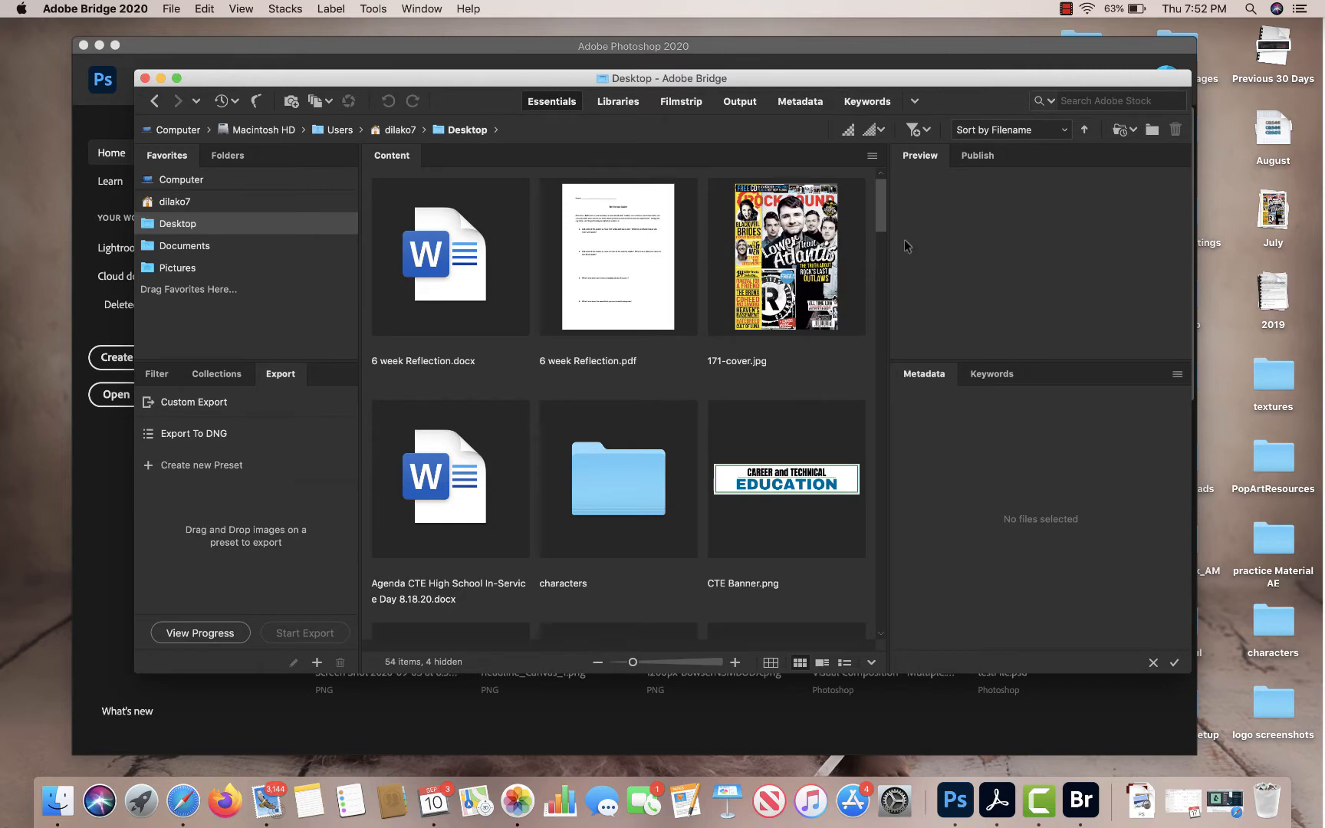
mouse_move(880, 218)
mouse_down()
mouse_move(840, 379)
mouse_move(829, 591)
mouse_up()
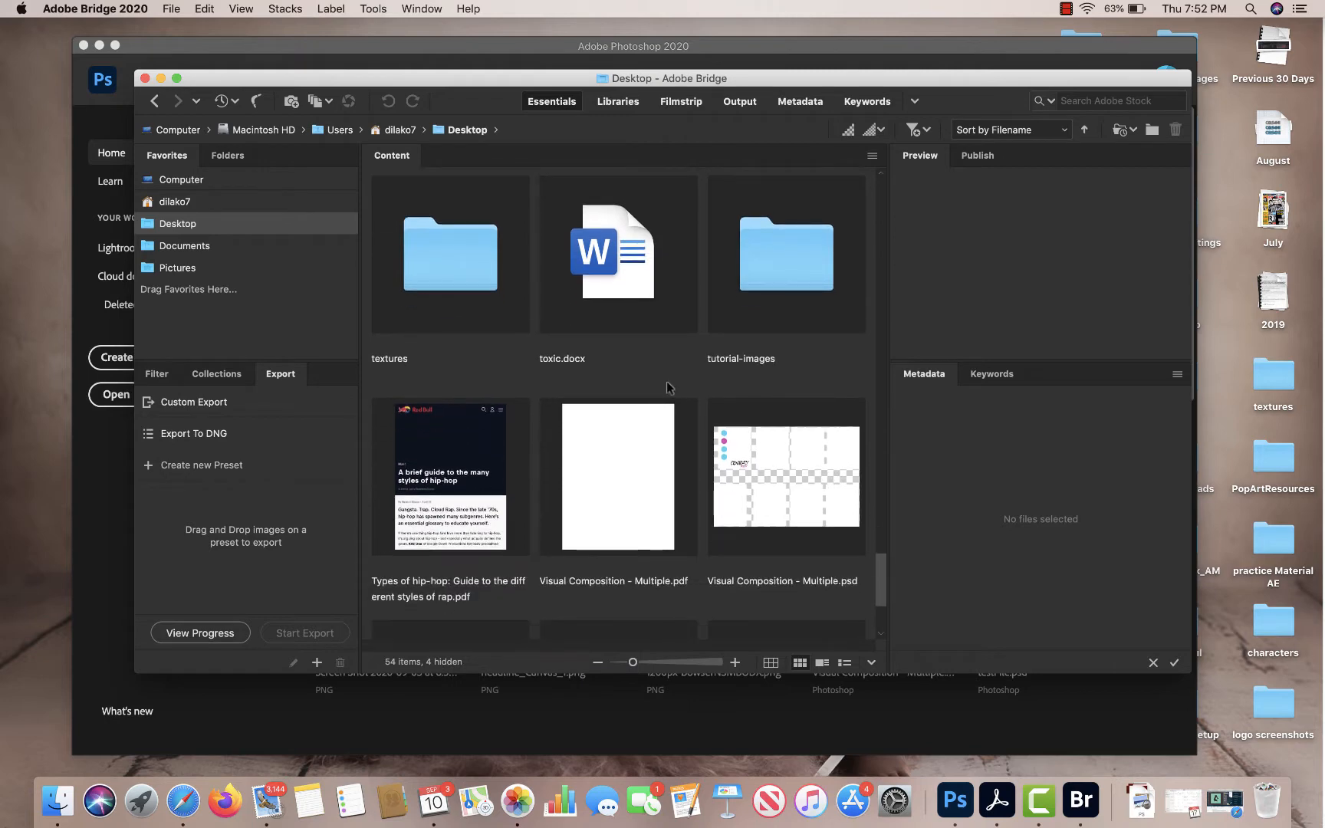
double_click(466, 237)
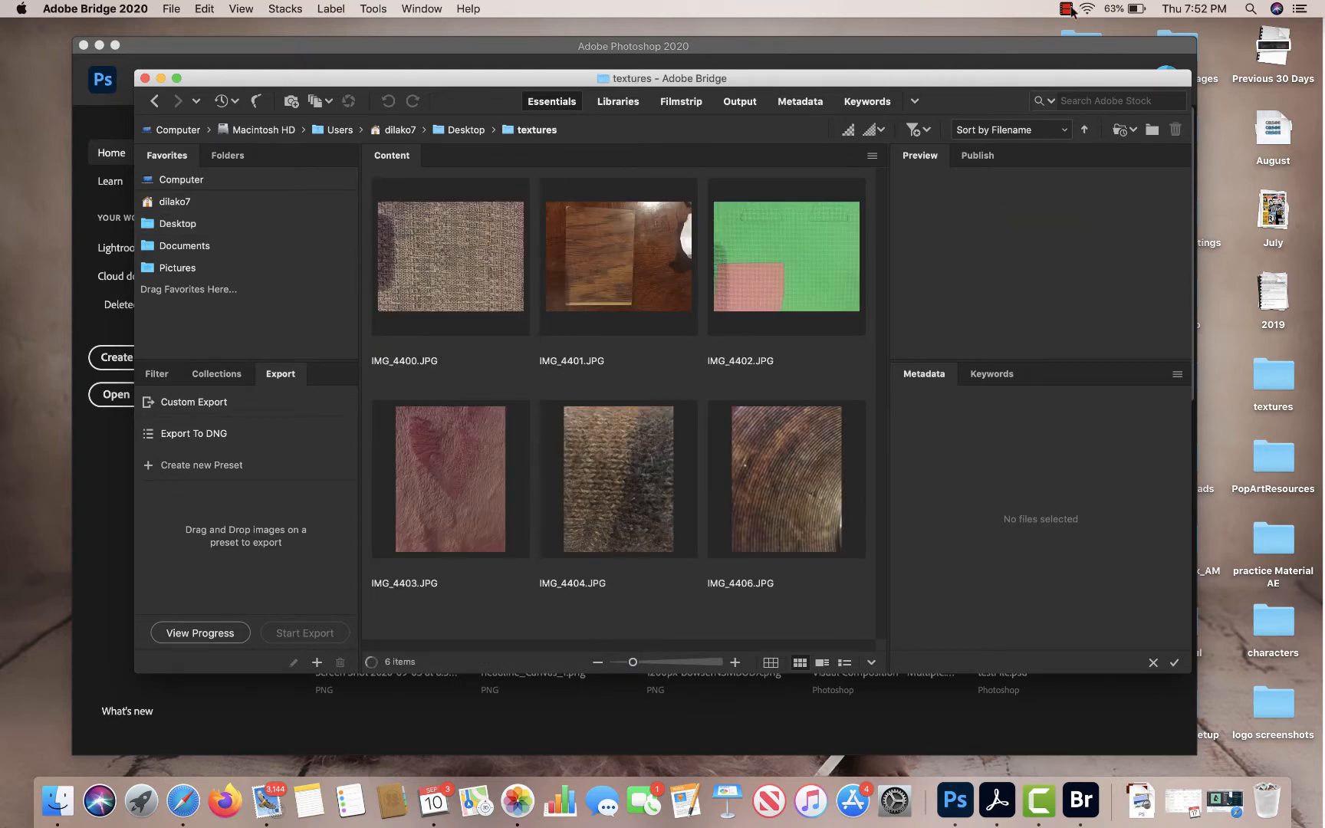
click(1072, 10)
click(1112, 43)
Open the woven fabric photo IMG_4400.JPG from the textures folder in Photoshop
click(779, 255)
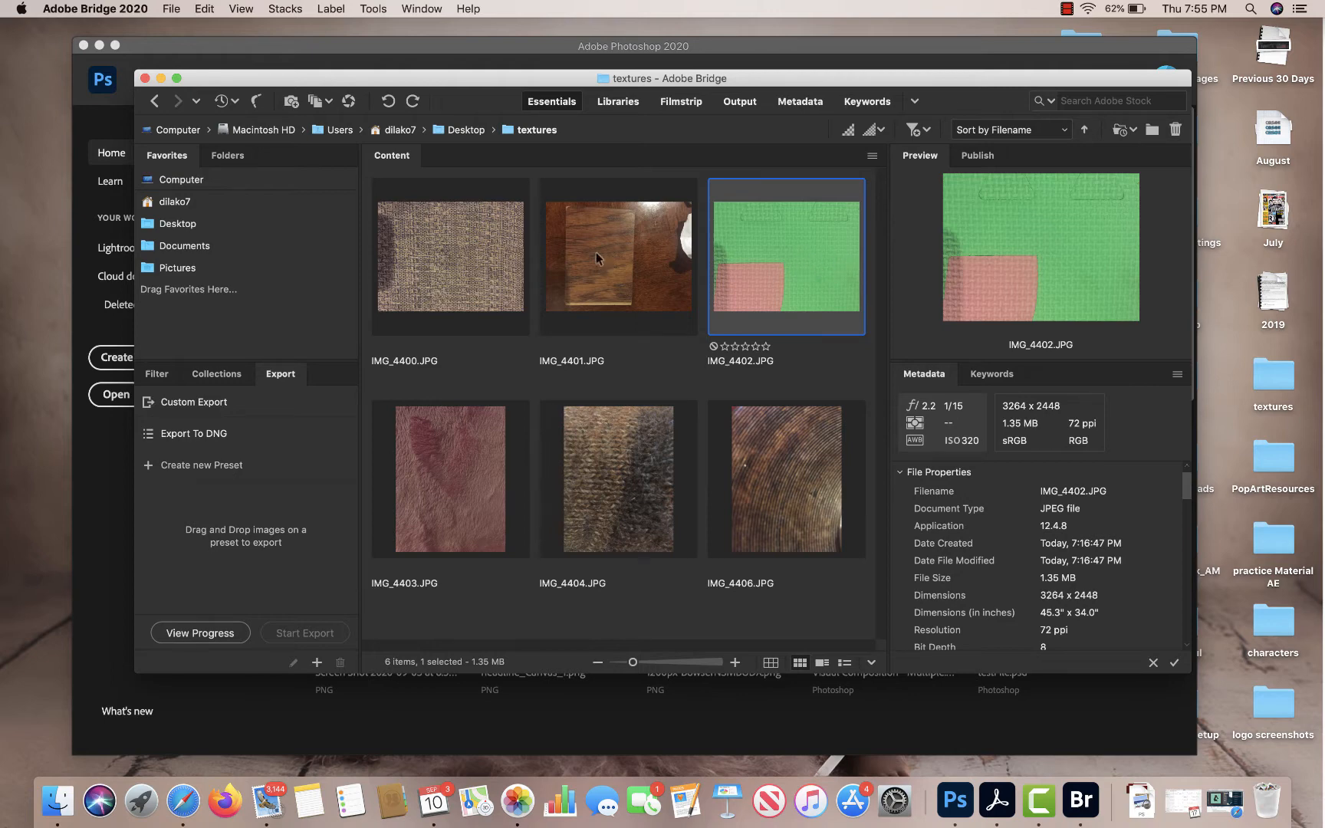
click(464, 247)
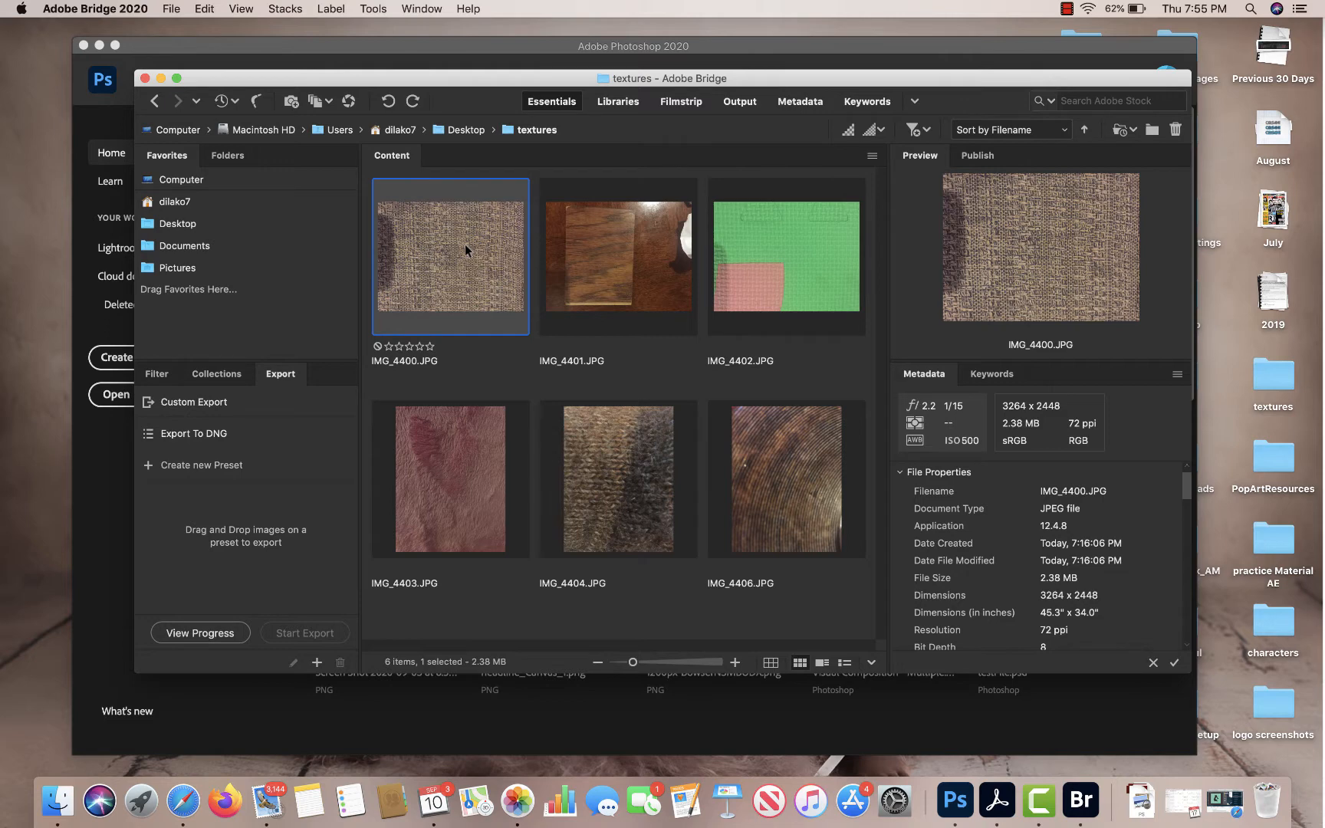
double_click(464, 244)
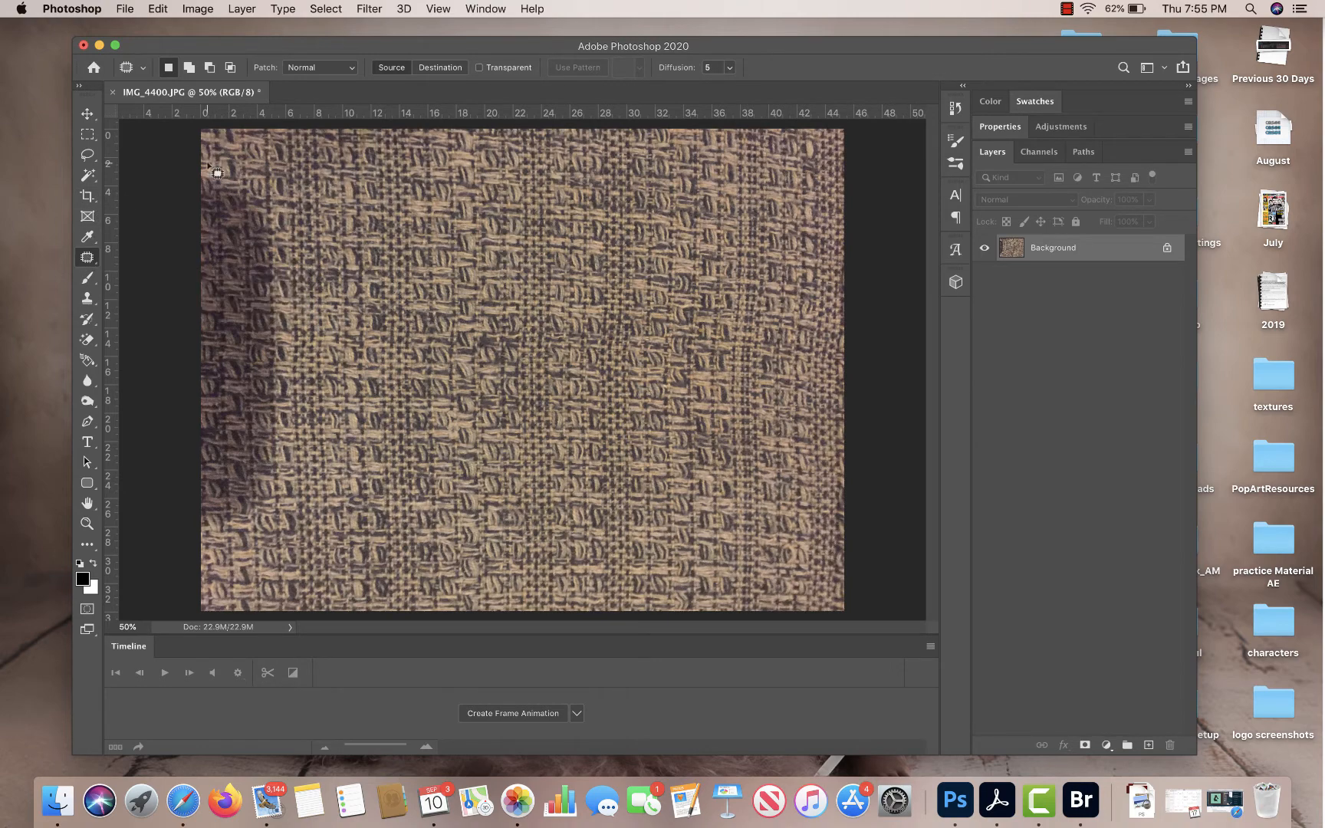
Replace the dark shadow along the fabric's left edge with clean weave using the Patch tool, and deselect the area
mouse_move(206, 162)
mouse_down()
mouse_move(252, 186)
mouse_move(275, 220)
mouse_move(285, 280)
mouse_move(284, 432)
mouse_move(247, 526)
mouse_move(181, 520)
mouse_move(141, 473)
mouse_move(123, 160)
mouse_up()
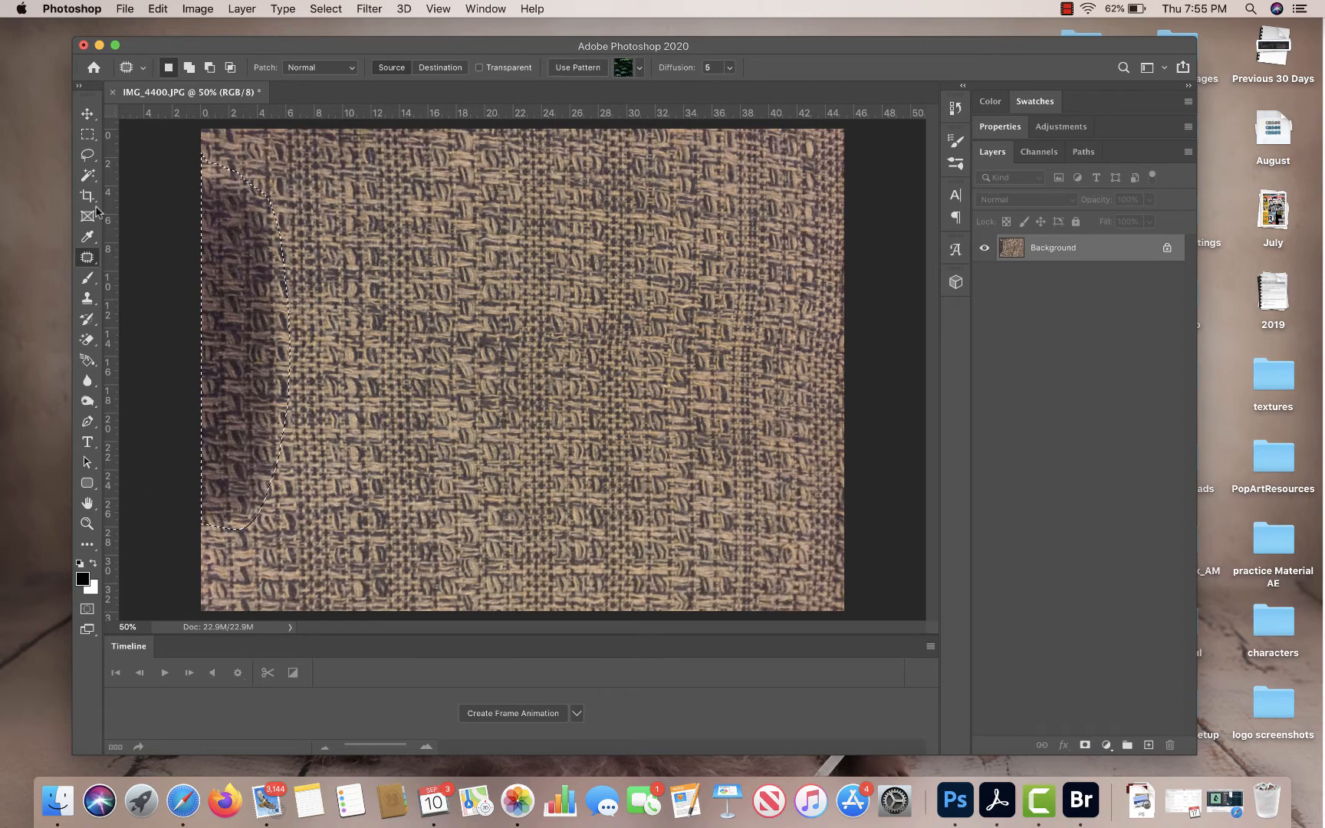
right_click(87, 260)
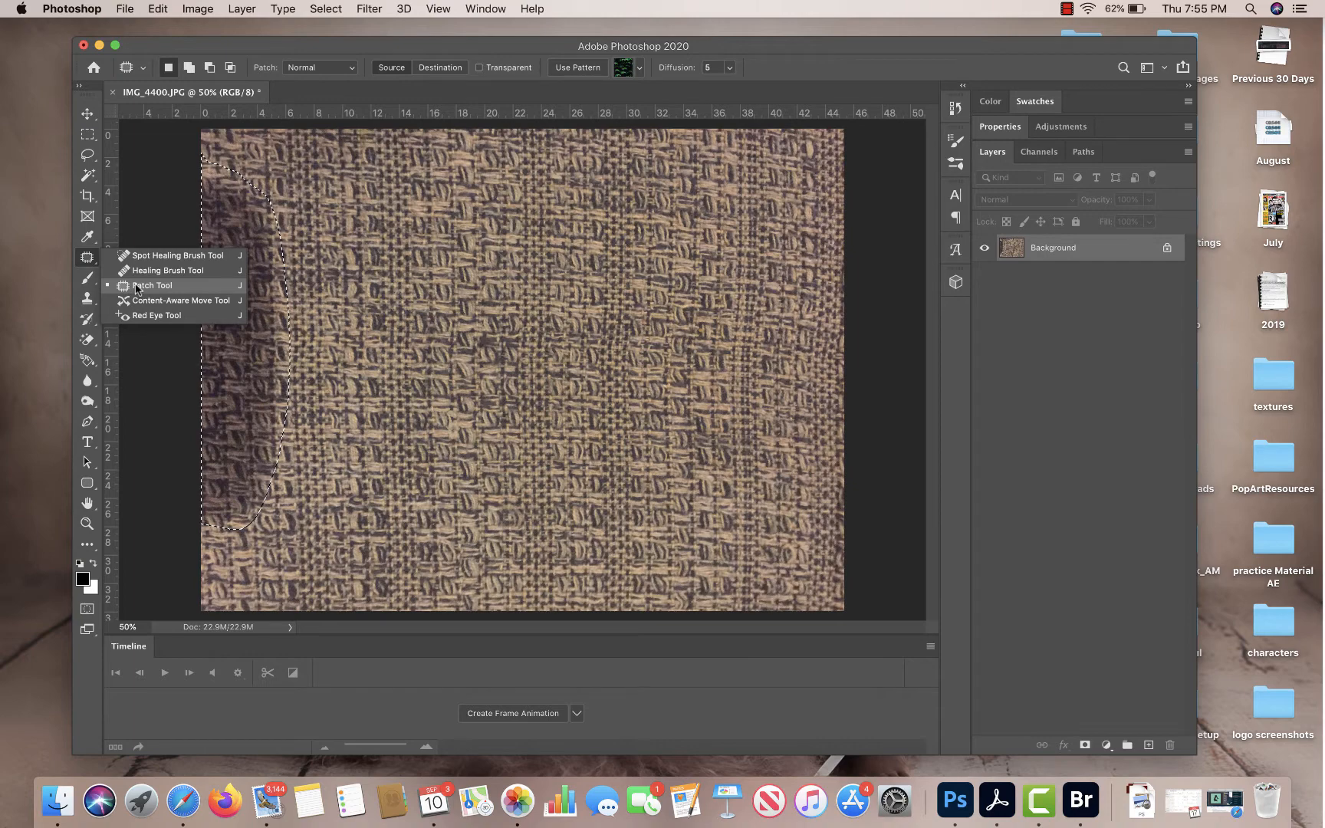
click(264, 250)
drag(264, 250, 399, 306)
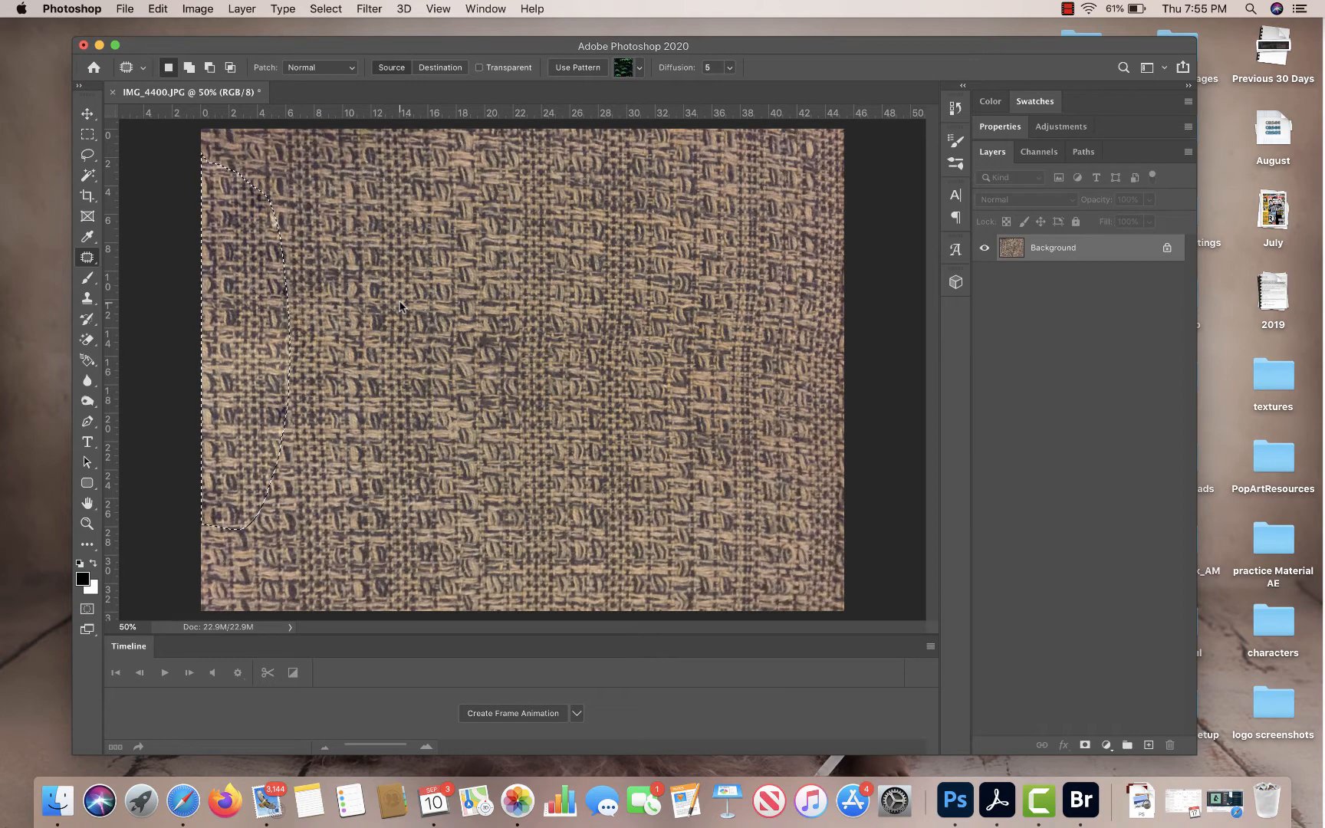
click(88, 134)
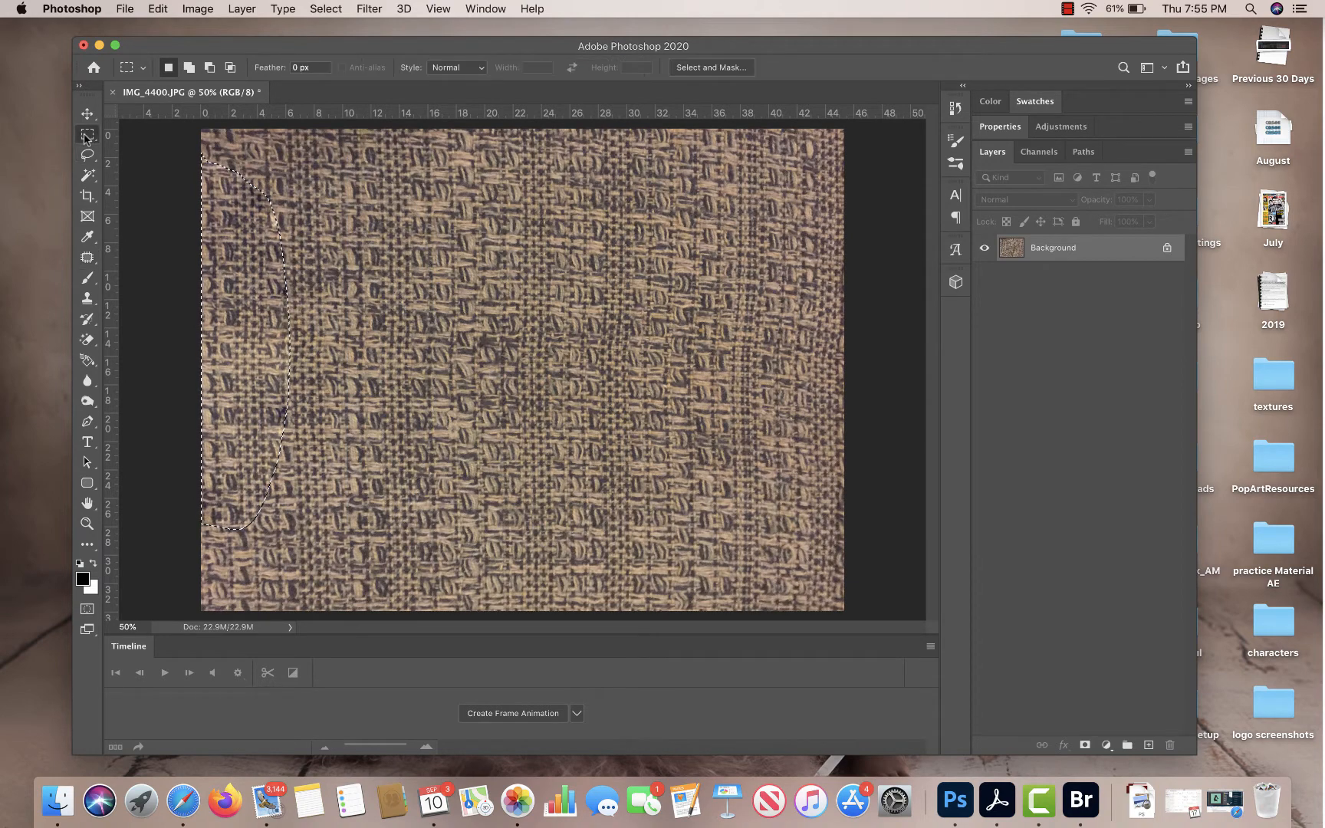
click(270, 216)
Retouch the leftover patch edges and uneven spots in the weave with the Spot Healing Brush, enlarging the brush to 250 px
click(88, 257)
click(119, 256)
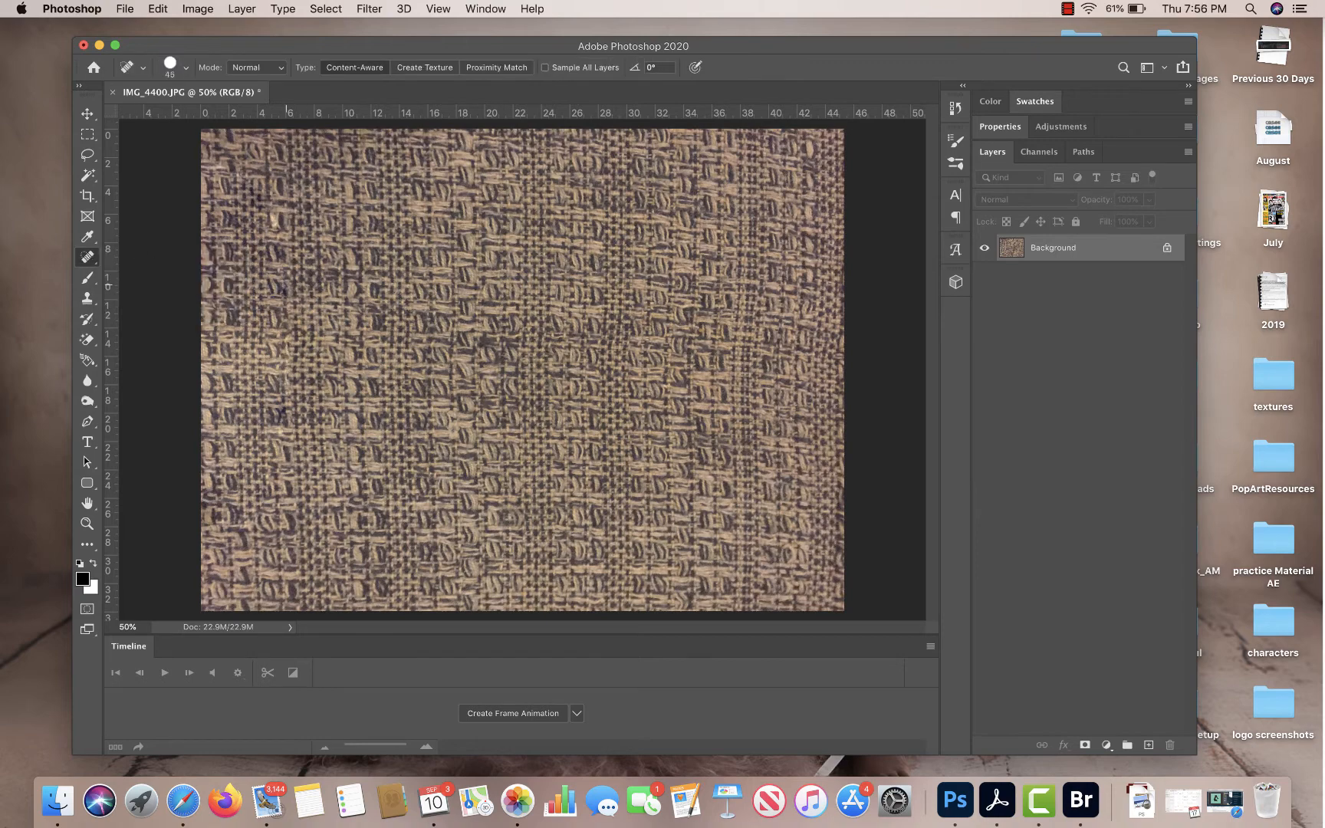
mouse_move(285, 280)
mouse_down()
mouse_move(283, 296)
mouse_move(281, 258)
mouse_up()
drag(235, 217, 235, 228)
key(bracketright)
key(bracketright)
key(bracketright)
key(bracketright)
key(bracketright)
drag(710, 428, 711, 455)
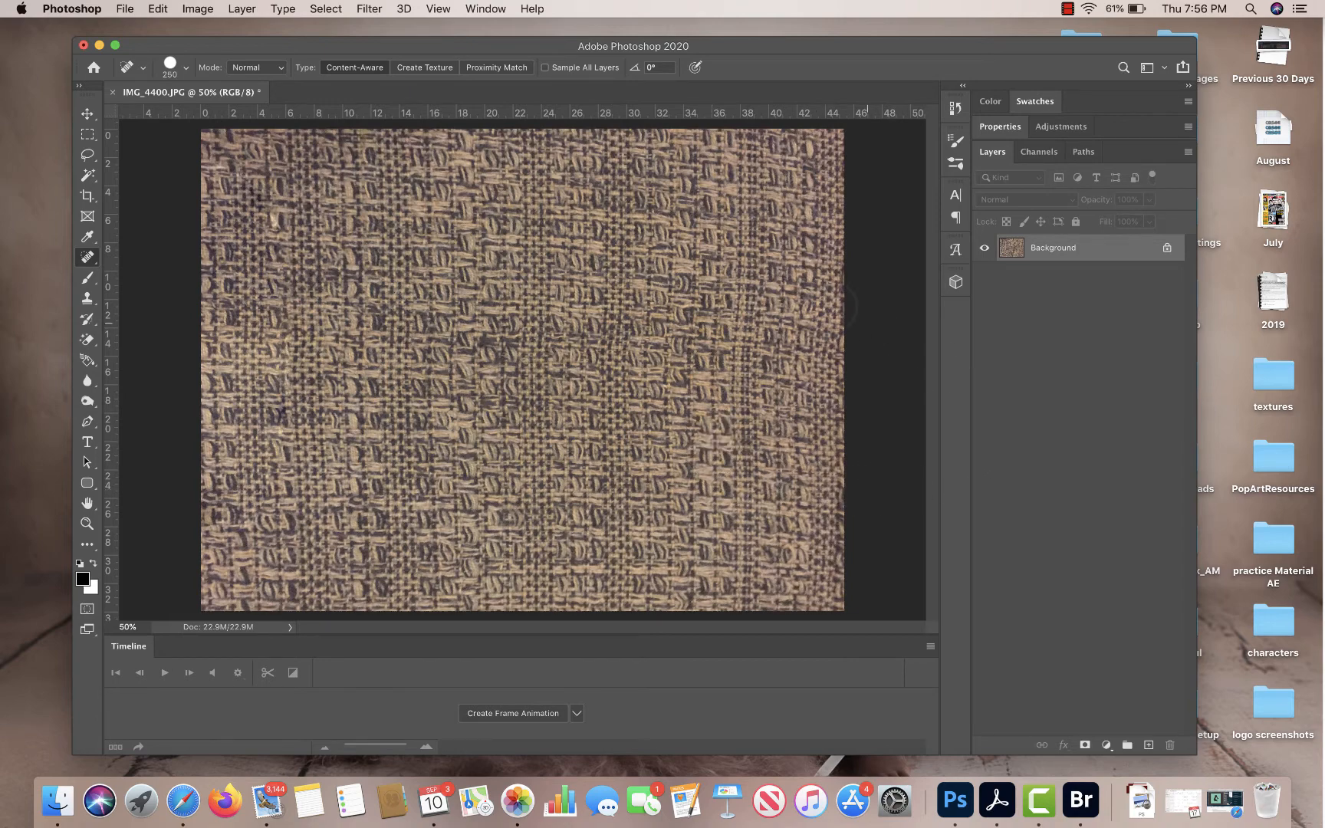
click(285, 415)
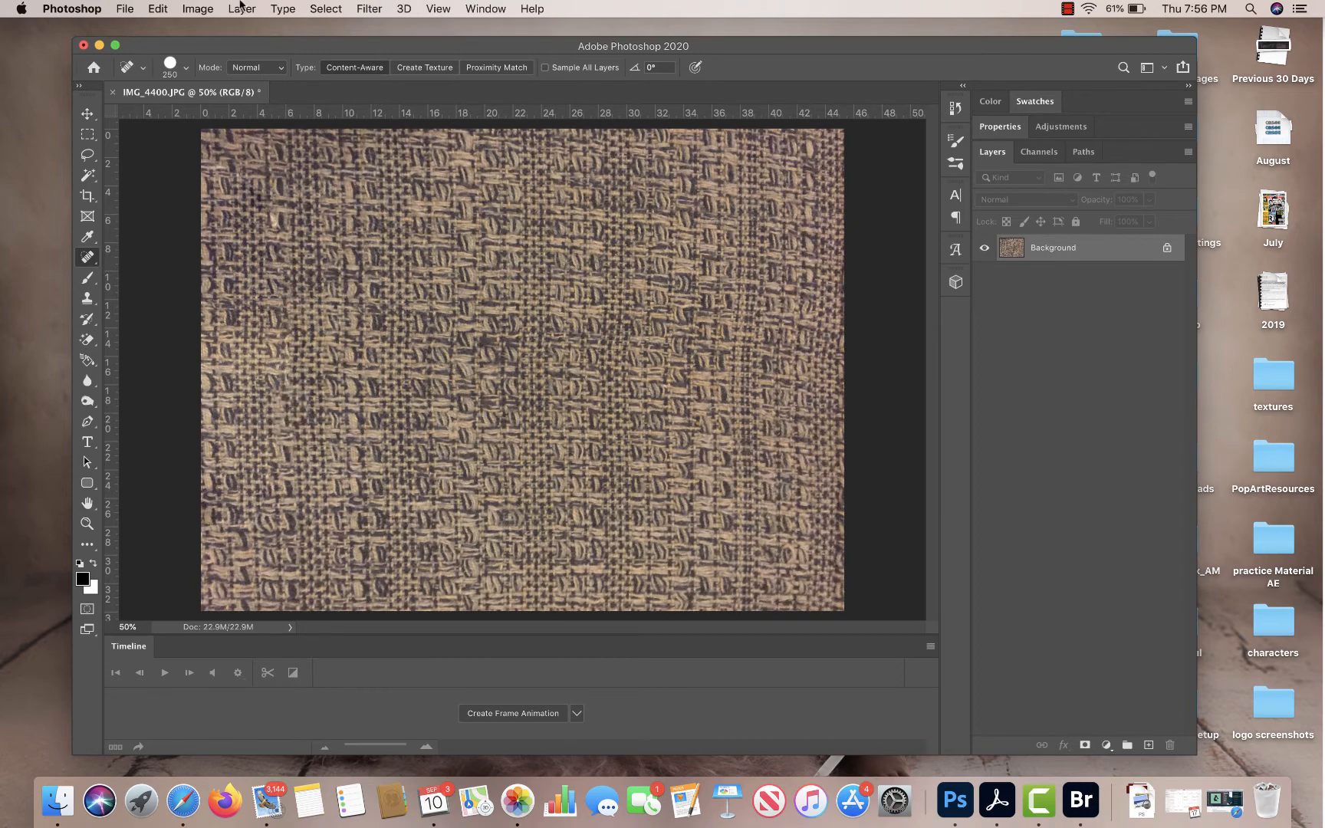
Apply a Threshold adjustment at level 123 to turn the fabric into pure black and white
click(187, 11)
mouse_move(211, 52)
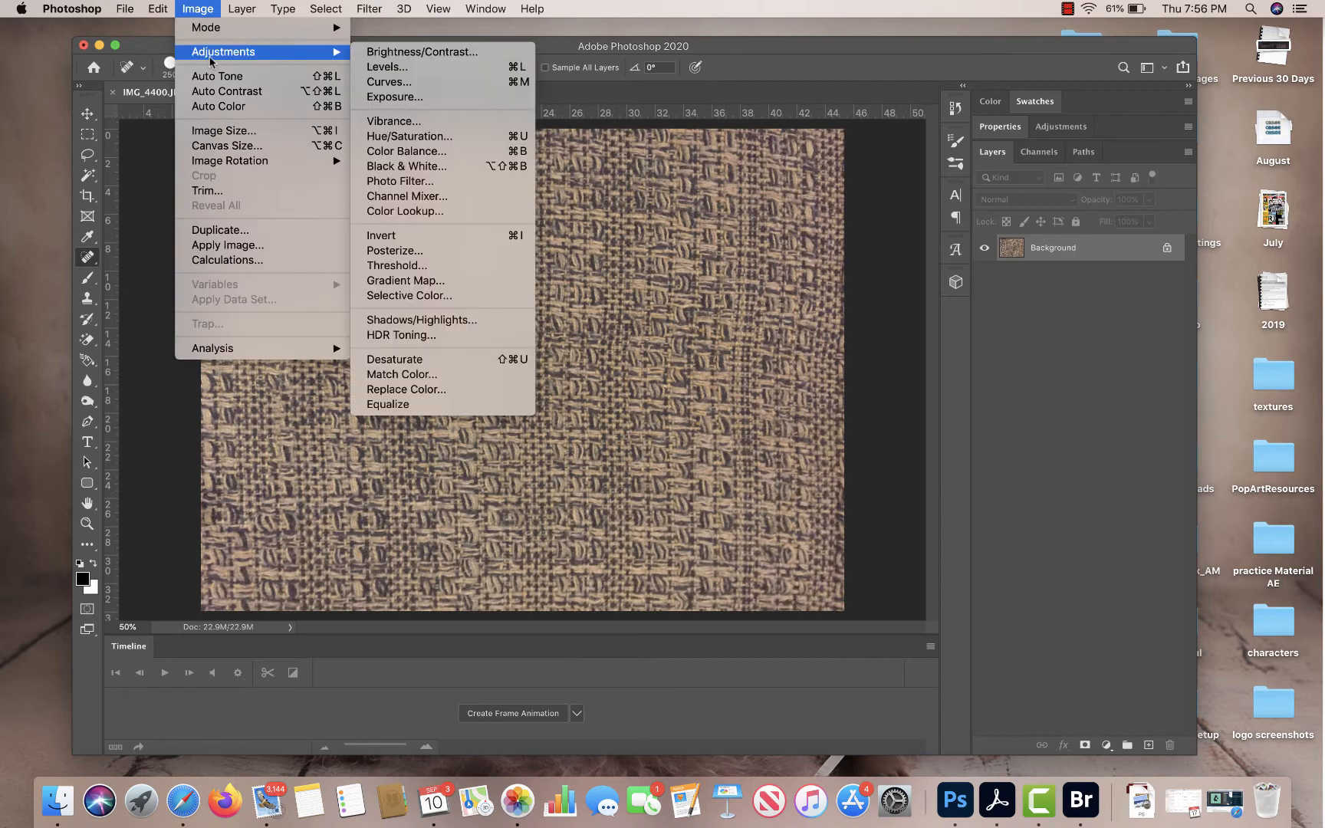
click(486, 266)
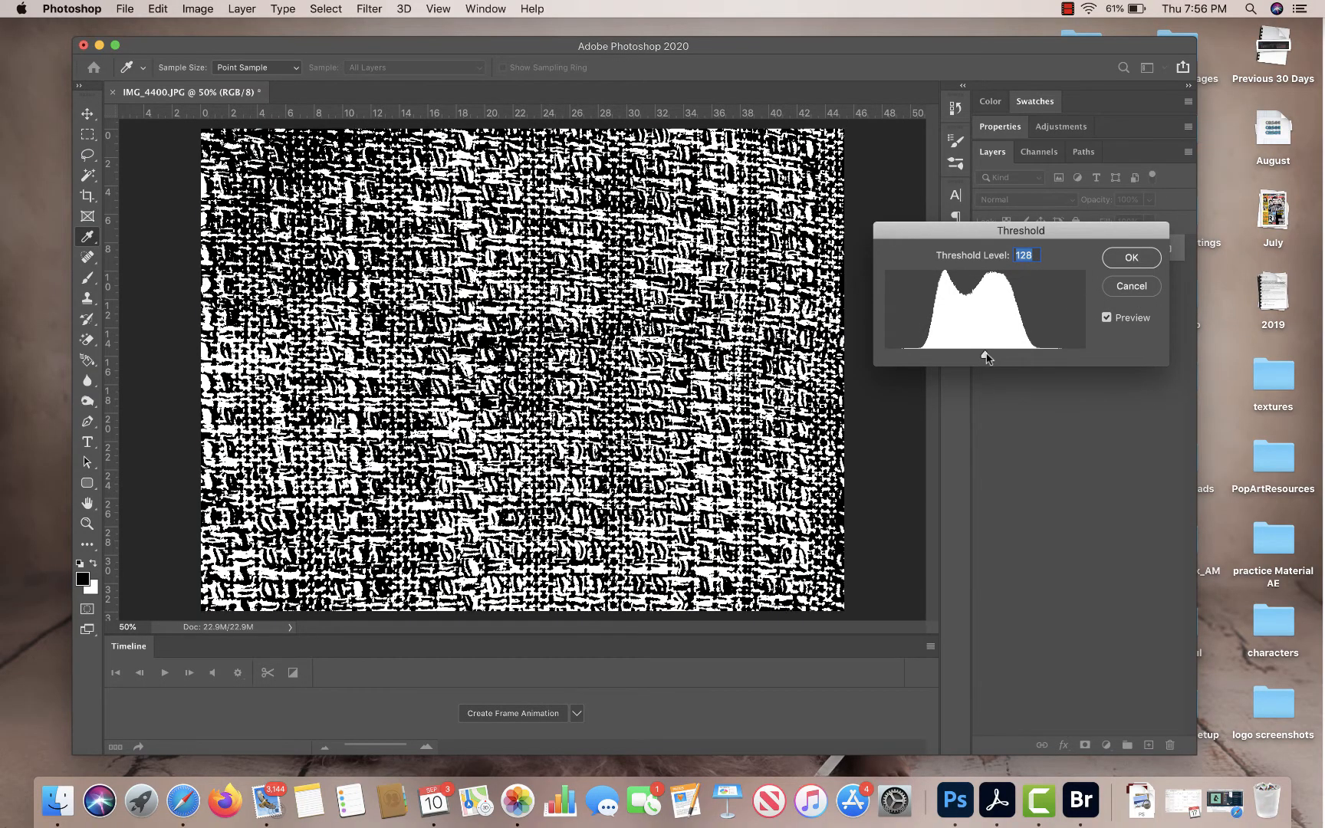
mouse_move(987, 357)
mouse_down()
mouse_move(1014, 358)
mouse_move(965, 359)
mouse_move(981, 360)
mouse_up()
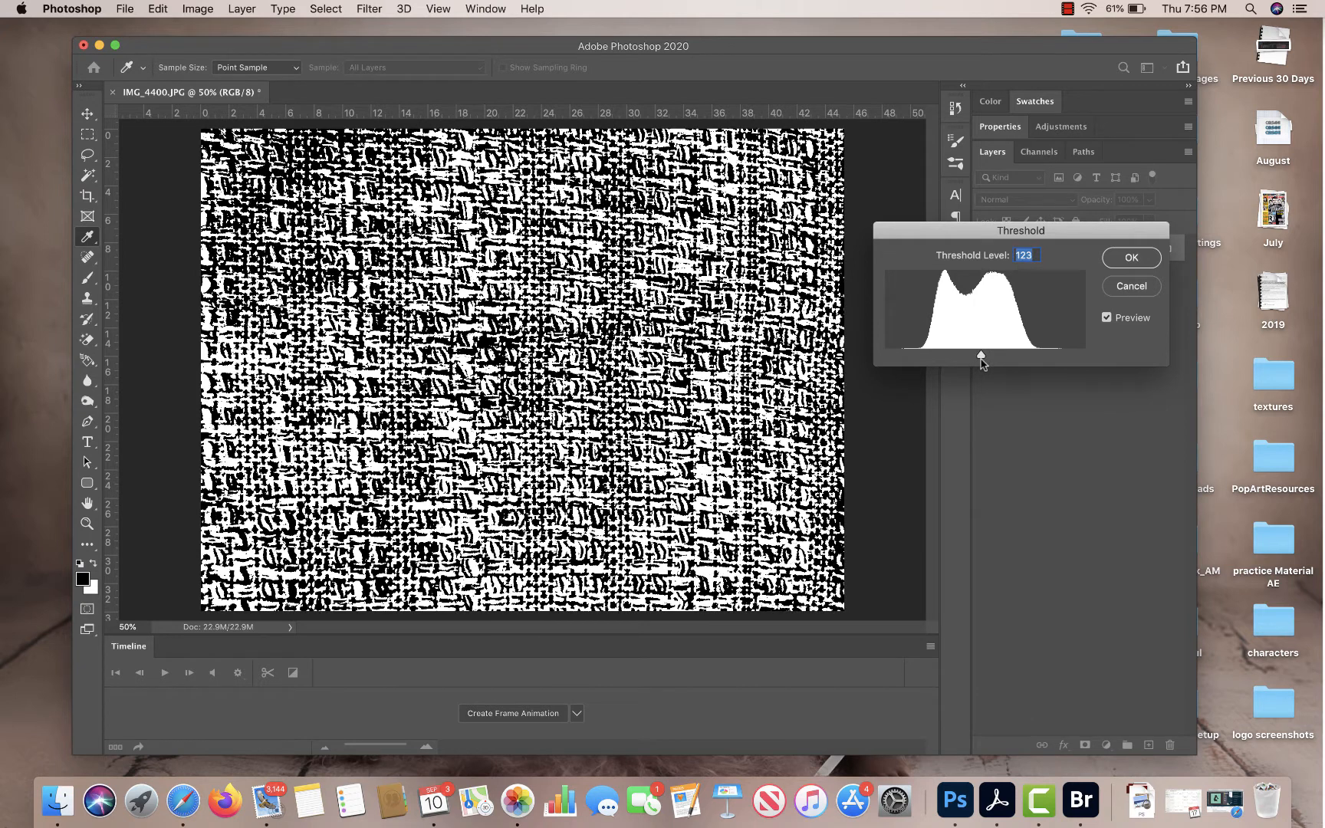
click(1132, 258)
key(j)
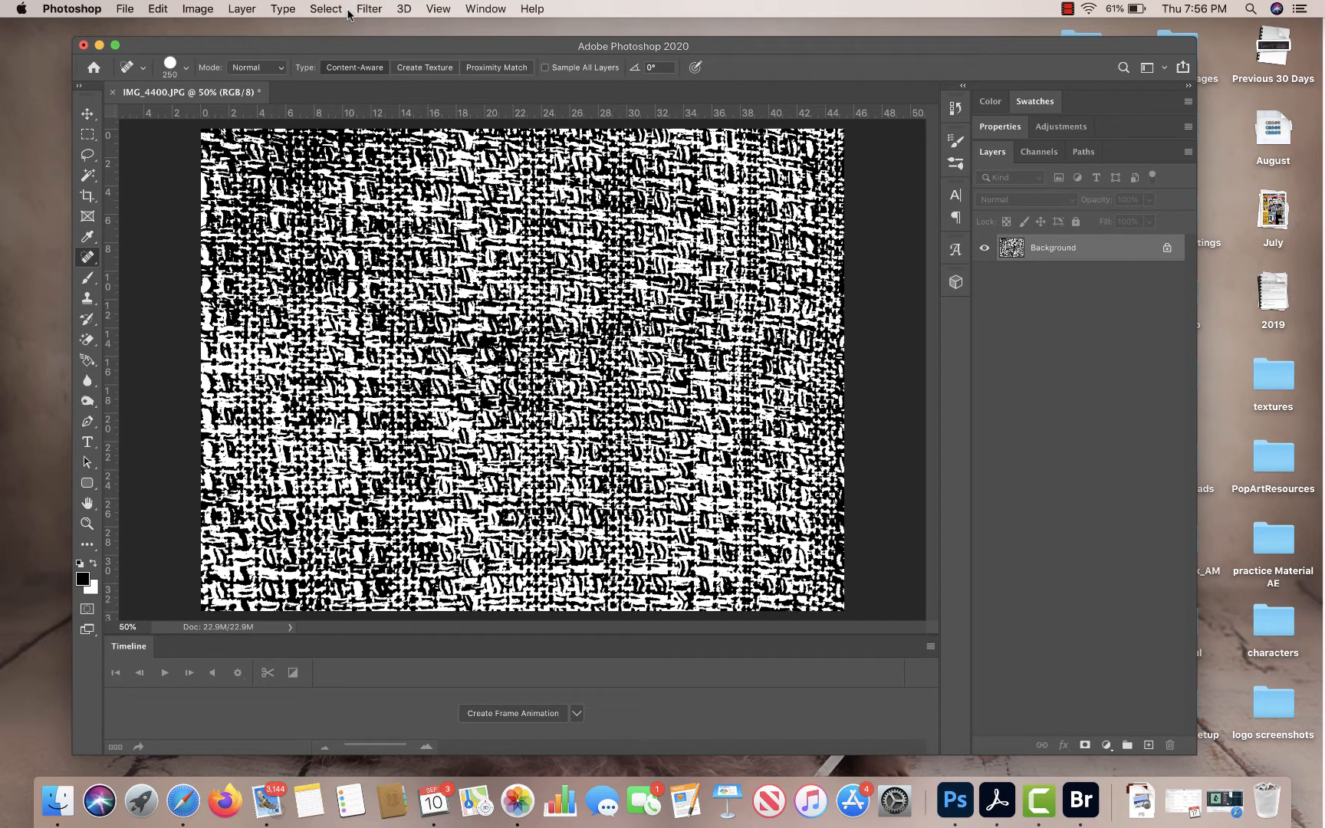
Apply the Offset filter with 1447 pixels right and 2040 pixels down, wrapping the undefined areas around
click(369, 10)
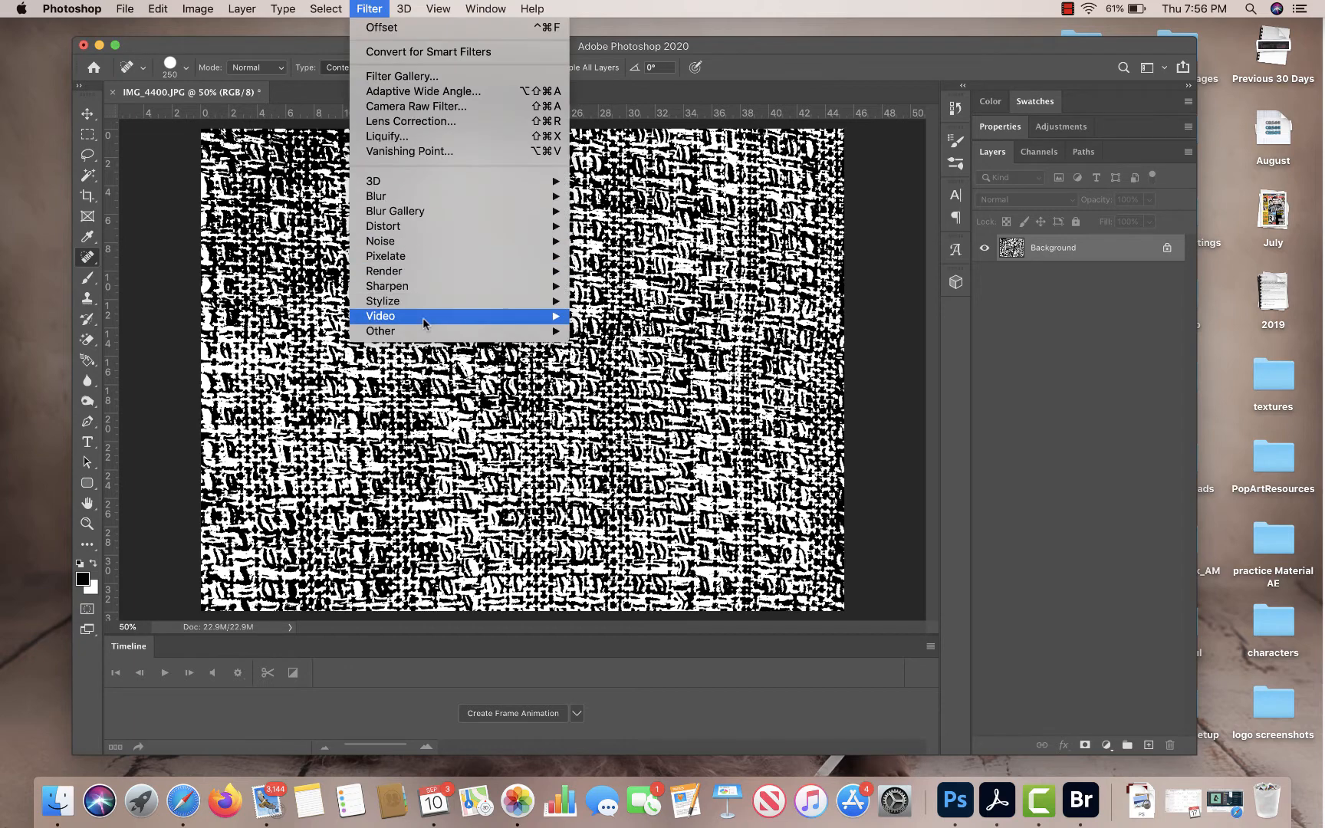
mouse_move(423, 331)
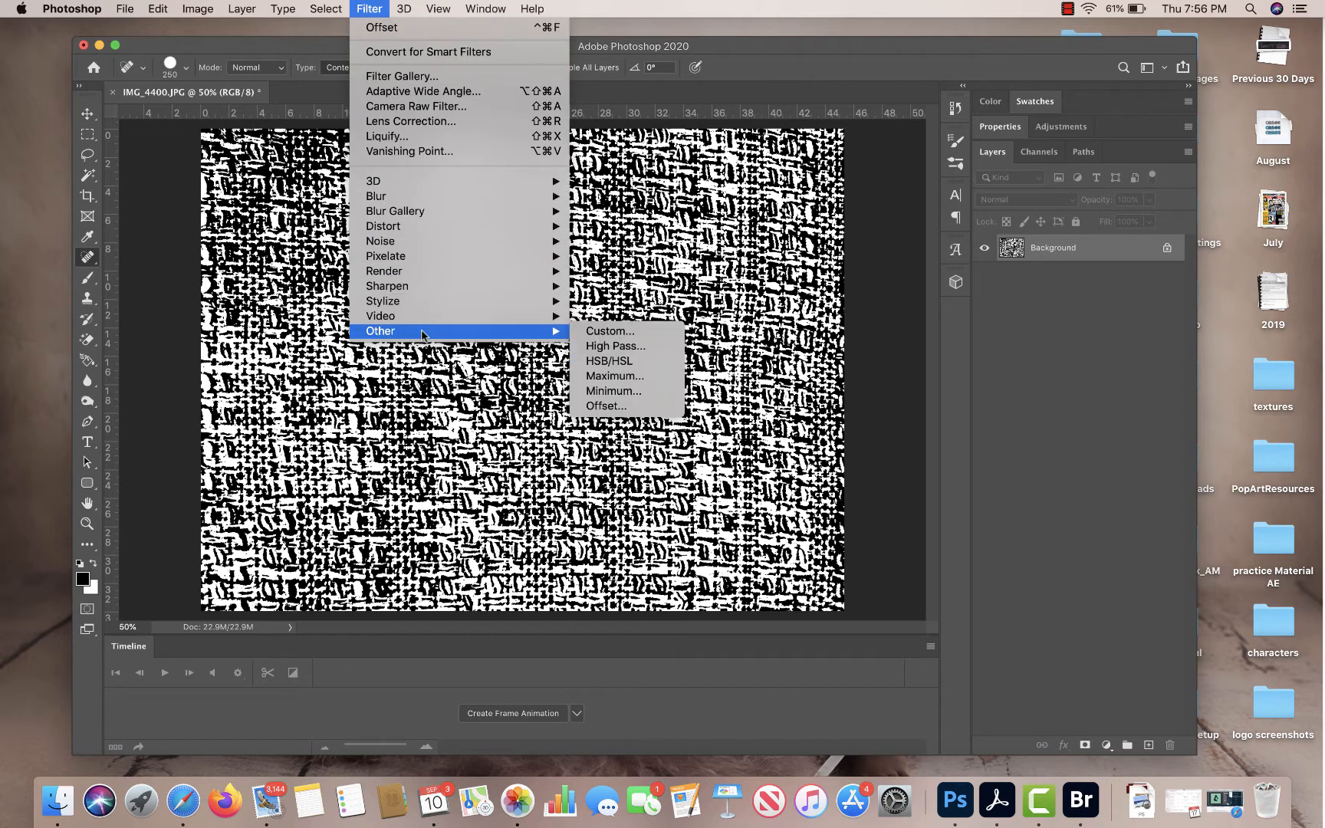
click(610, 407)
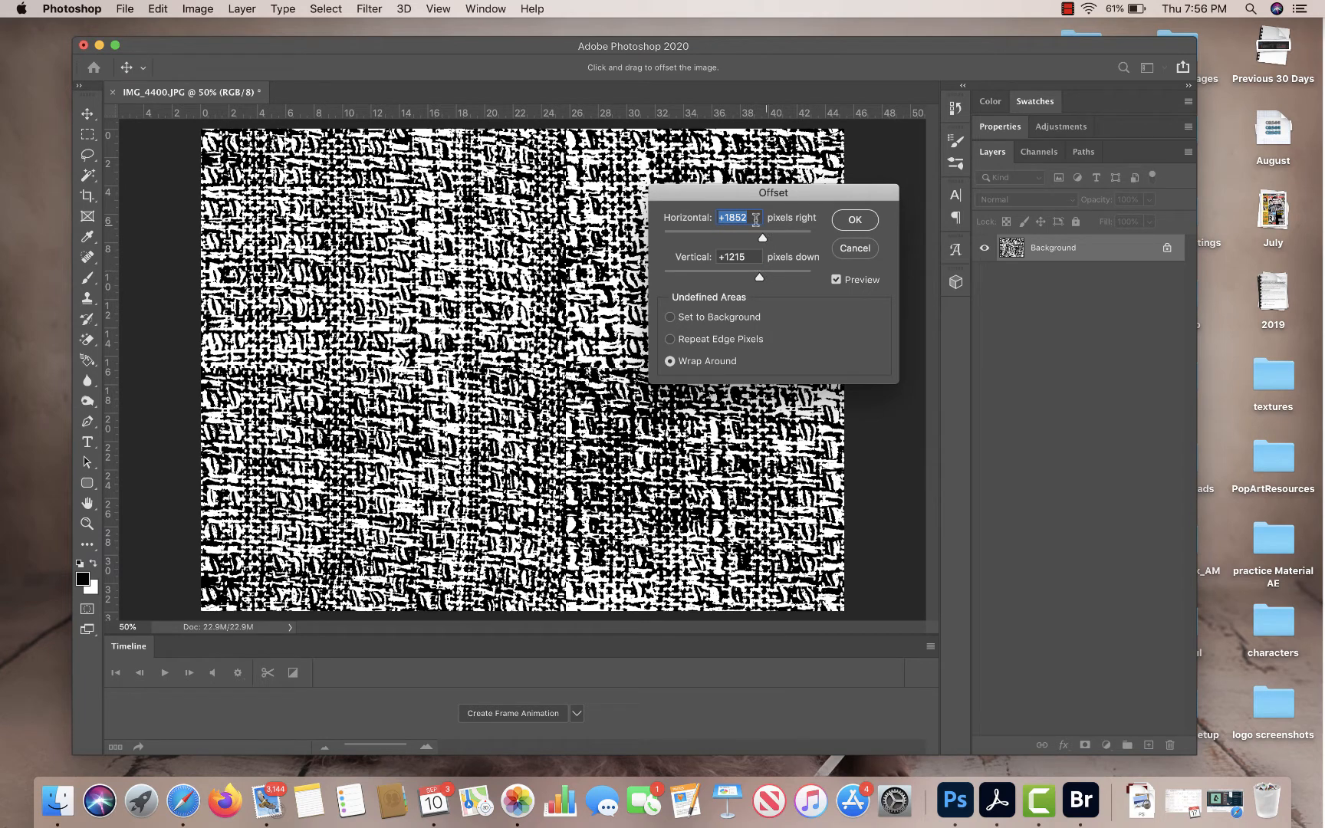
text(0)
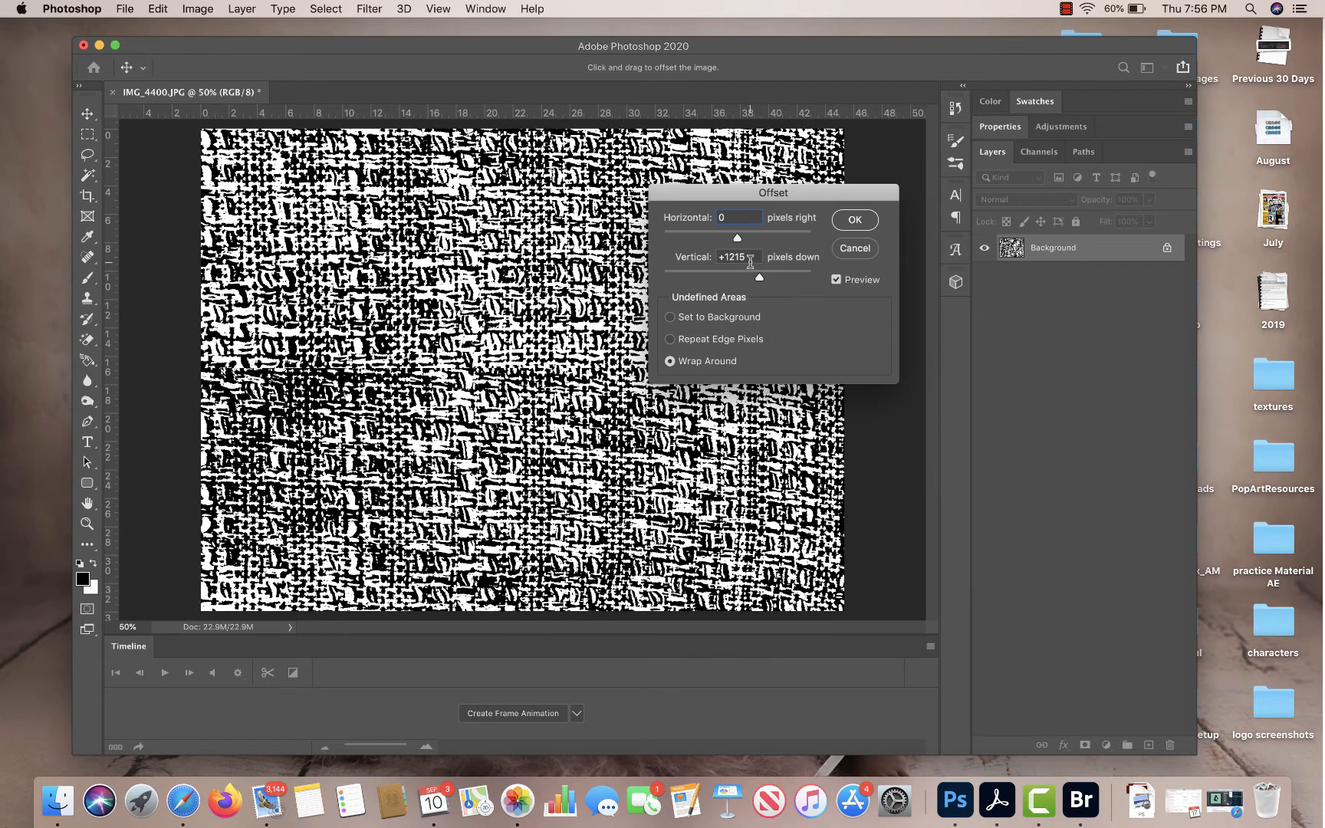
double_click(751, 257)
text(0)
drag(756, 197, 963, 207)
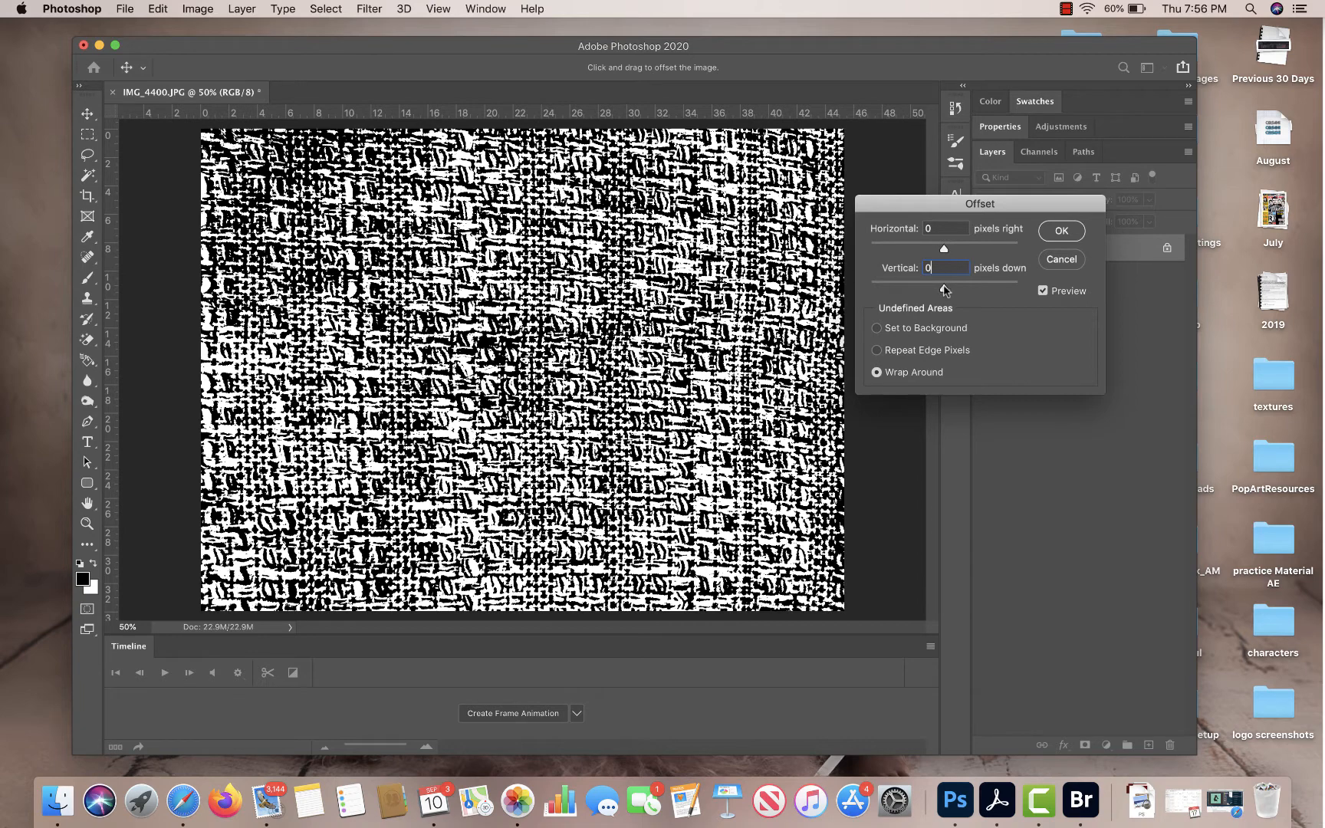
drag(945, 289, 954, 250)
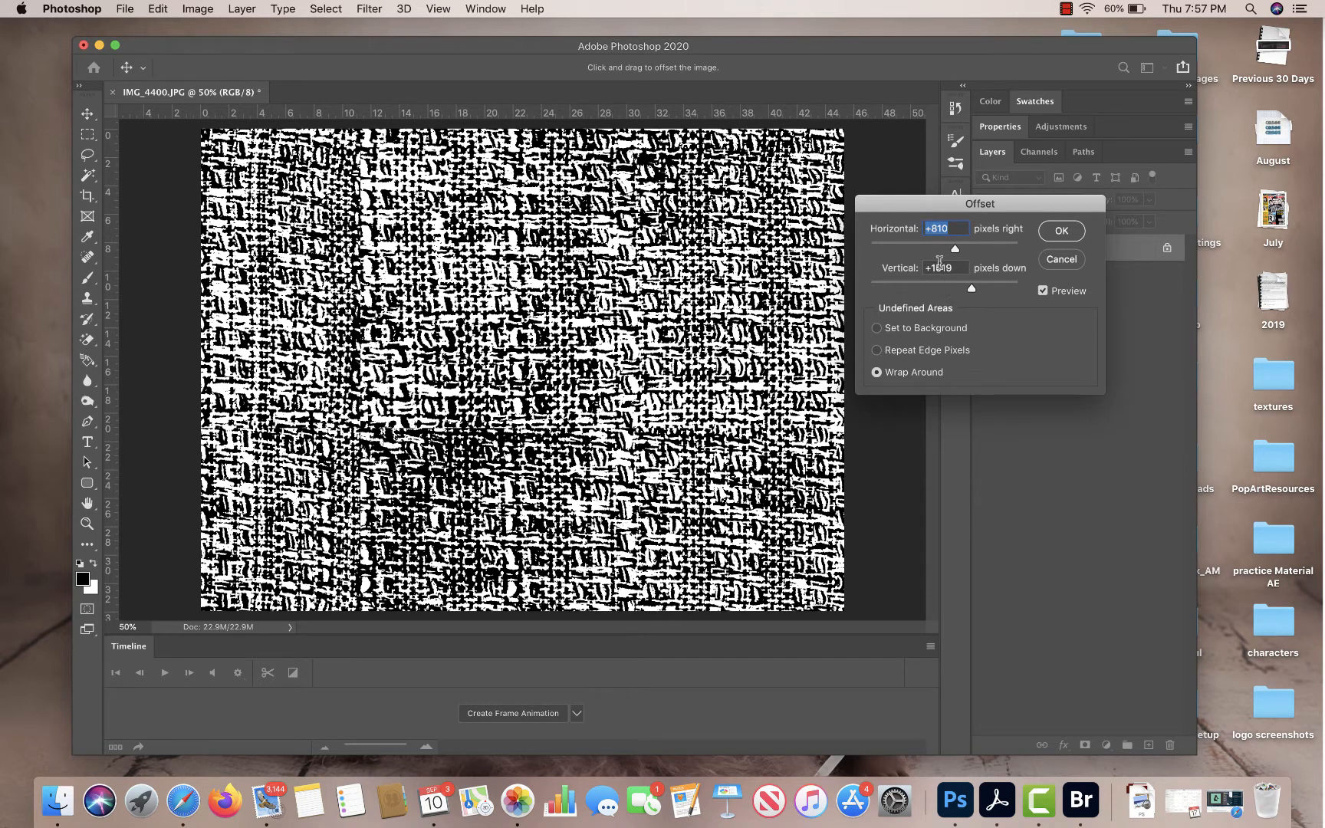
drag(954, 249, 981, 291)
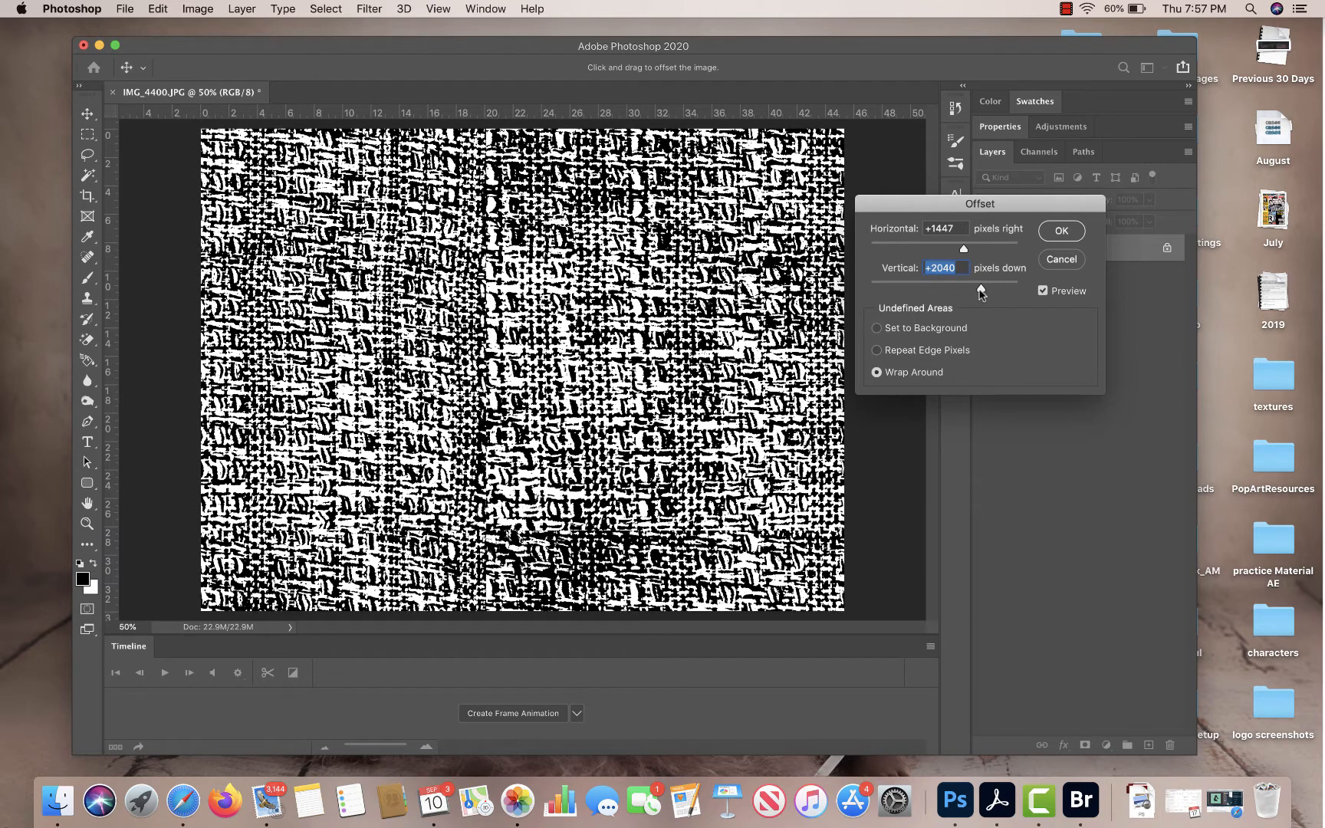
click(1058, 231)
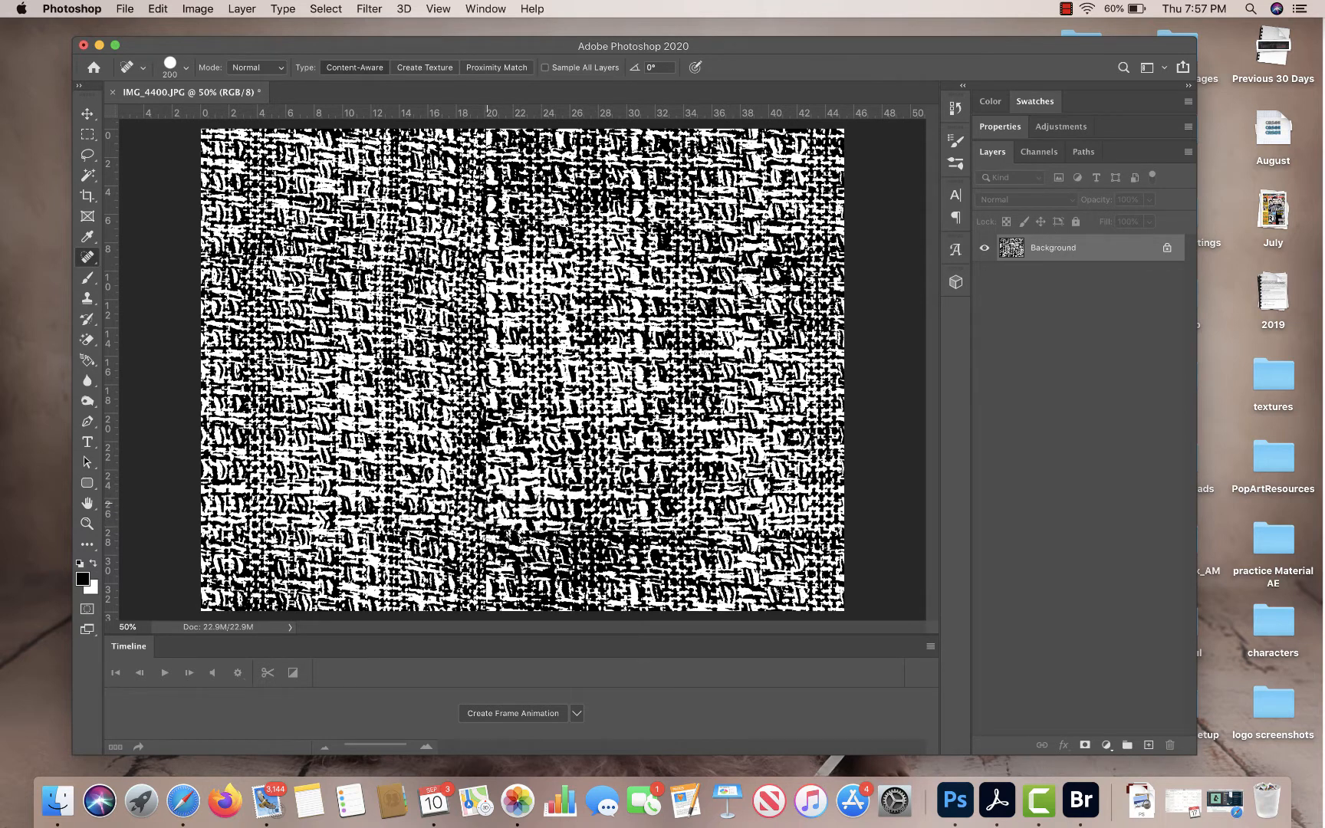
Reduce the healing brush to 80 px and paint over parts of the vertical and horizontal seams and nearby uneven areas
key(bracketleft)
key(bracketleft)
key(bracketleft)
key(bracketleft)
key(bracketleft)
key(bracketleft)
drag(486, 447, 485, 587)
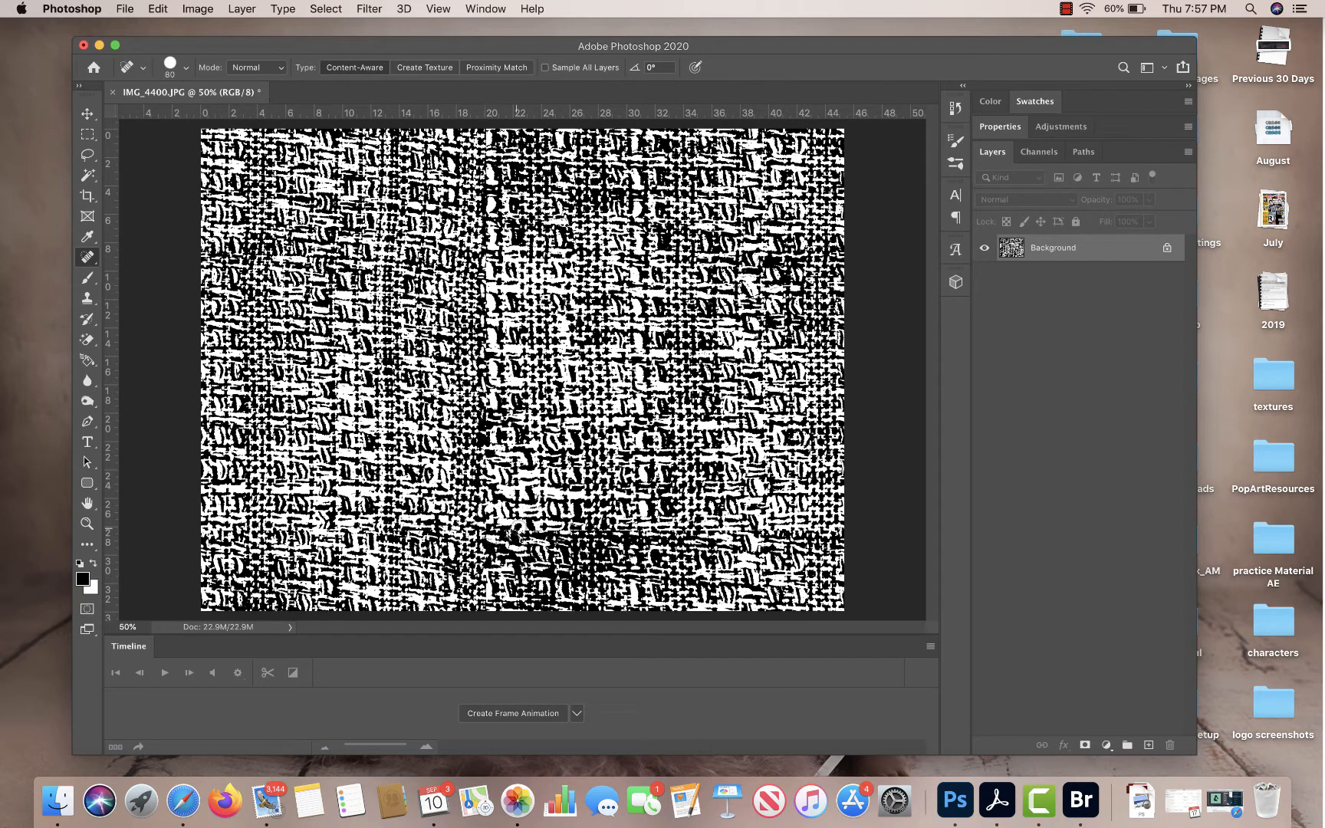
drag(516, 529, 718, 536)
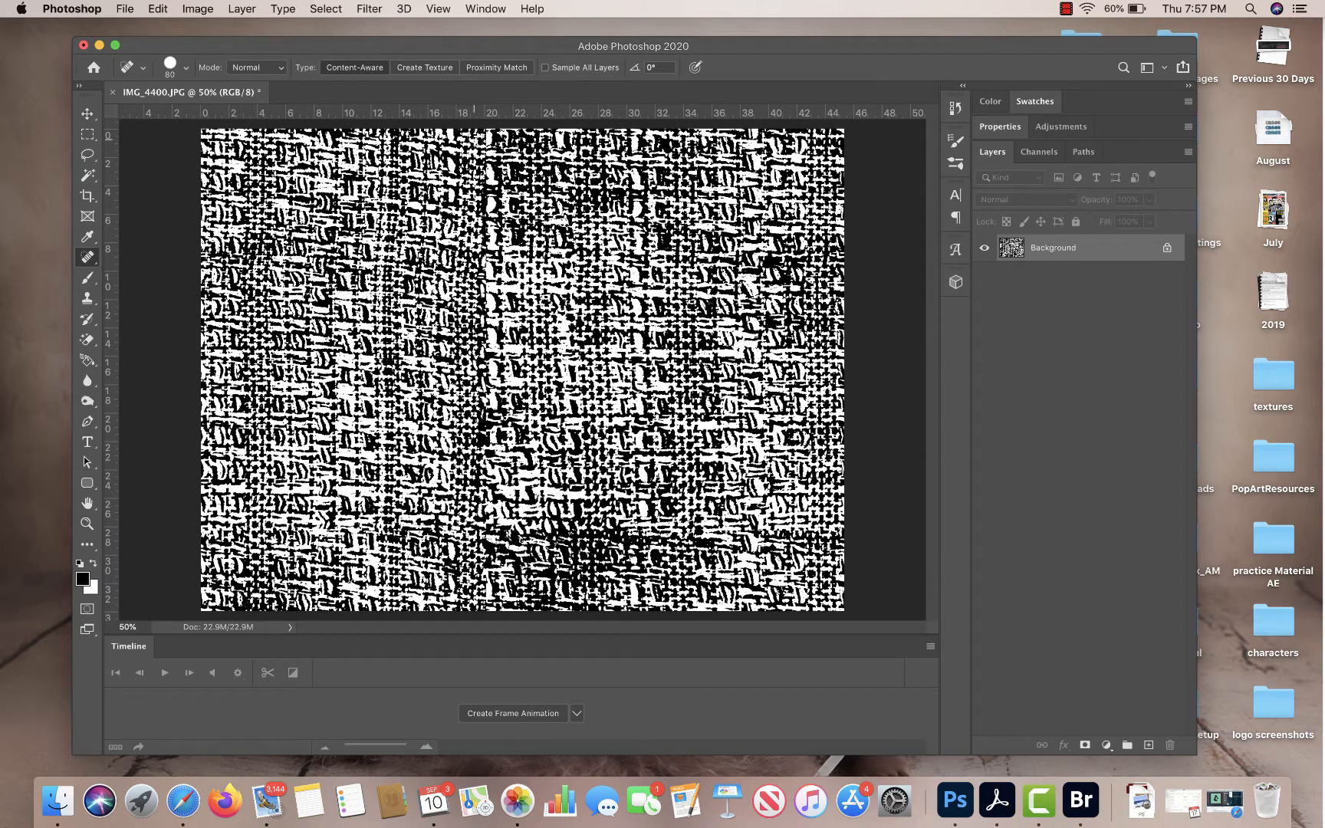
drag(475, 139, 485, 163)
drag(572, 215, 609, 214)
drag(699, 220, 828, 221)
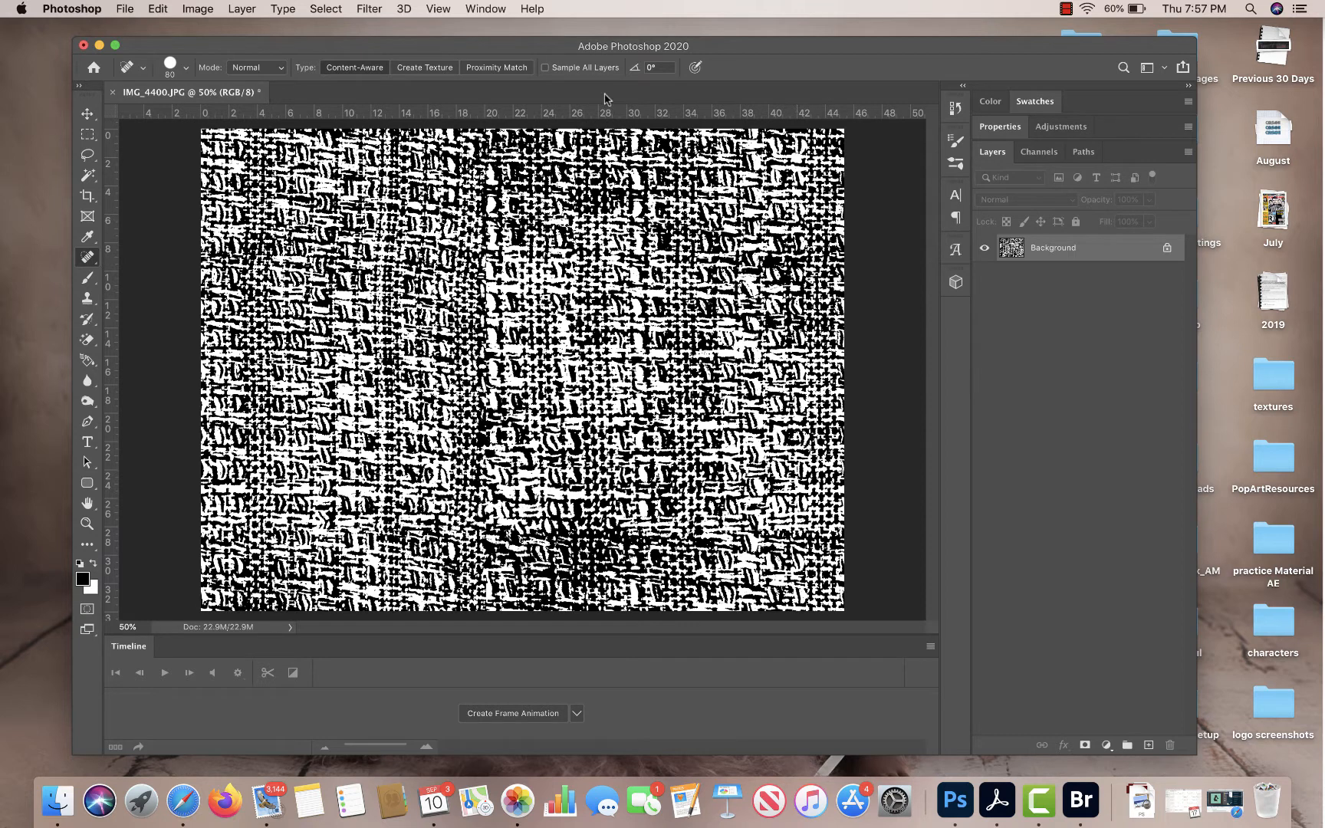
click(1067, 8)
click(1080, 42)
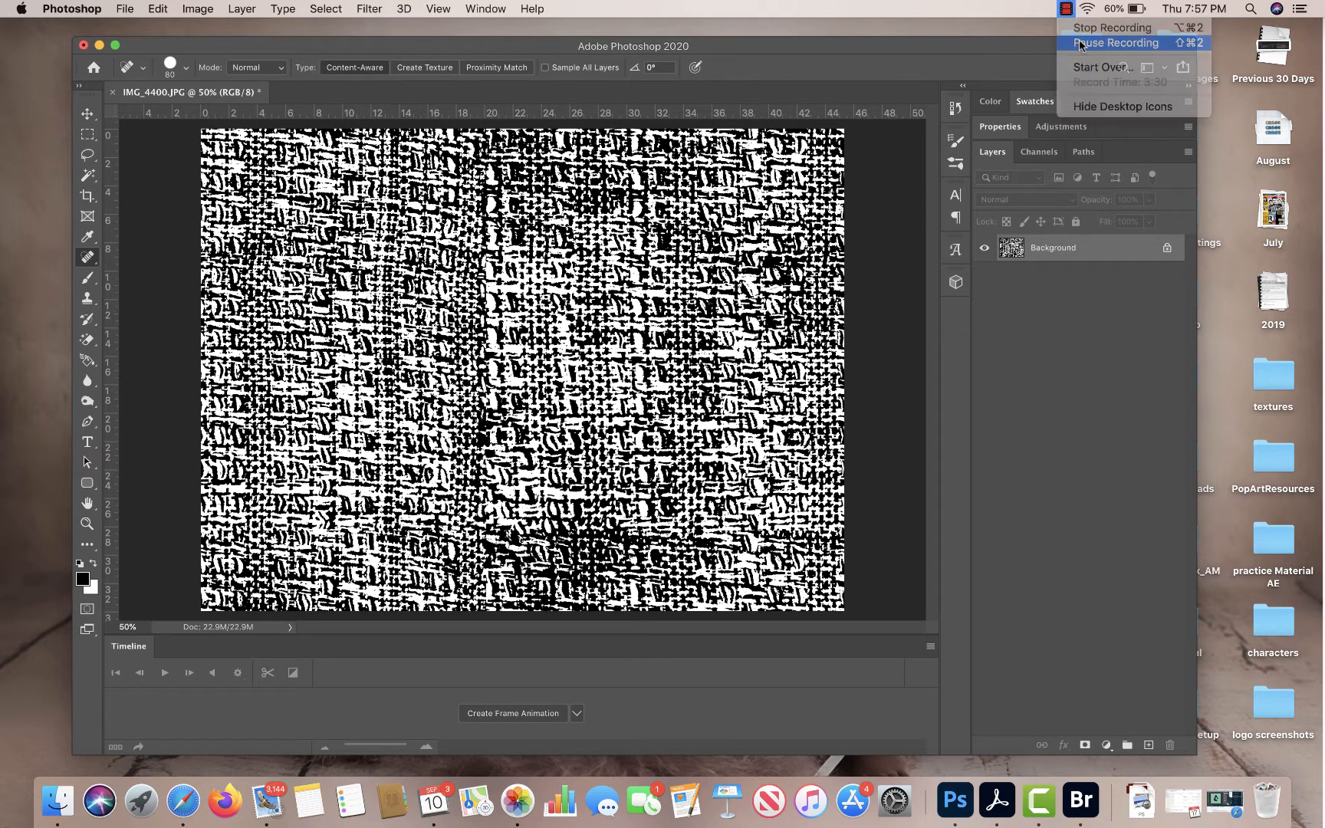
Heal the remaining middle stretch of the vertical seam in the black-and-white weave
mouse_move(481, 253)
mouse_down()
mouse_move(484, 339)
mouse_move(563, 362)
mouse_up()
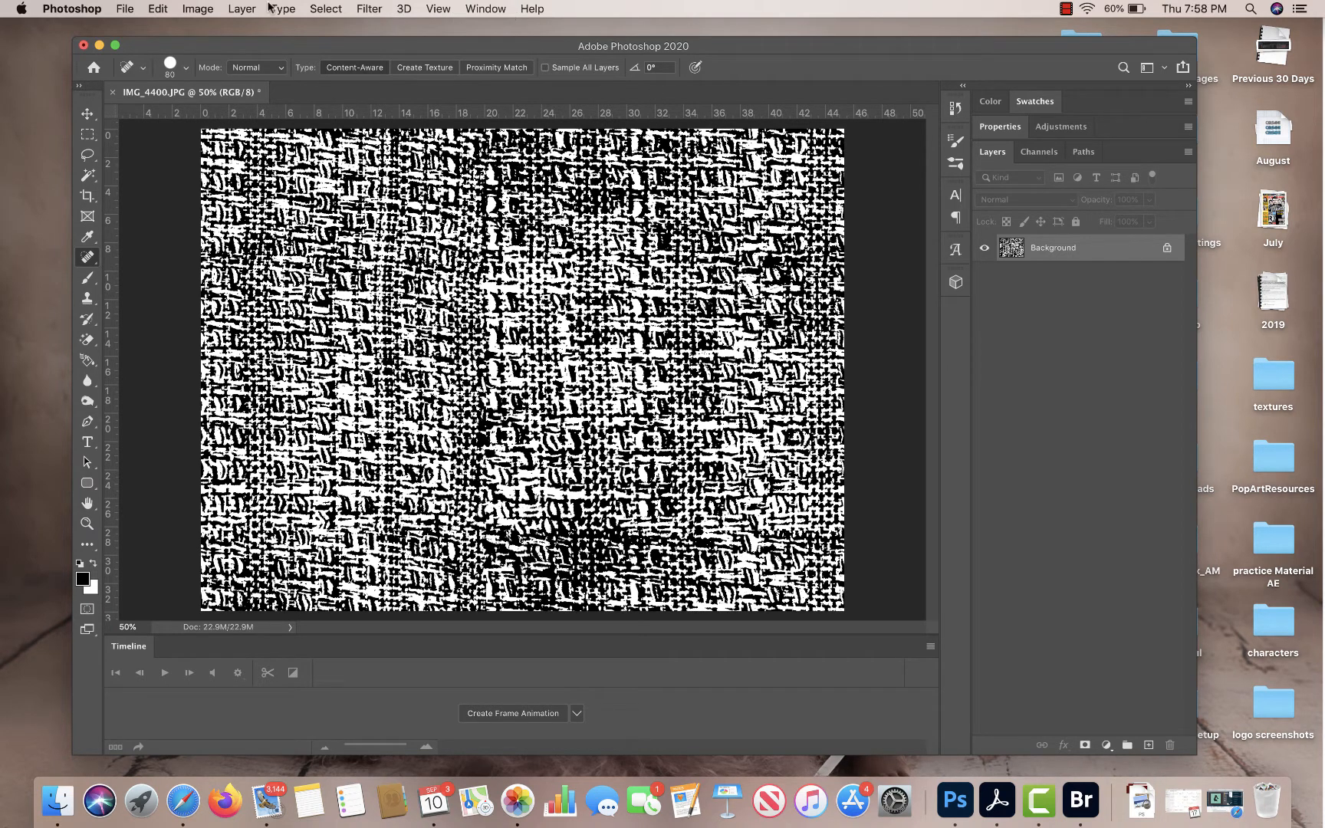
Define the healed black-and-white weave as a pattern named "placemat texture"
click(199, 8)
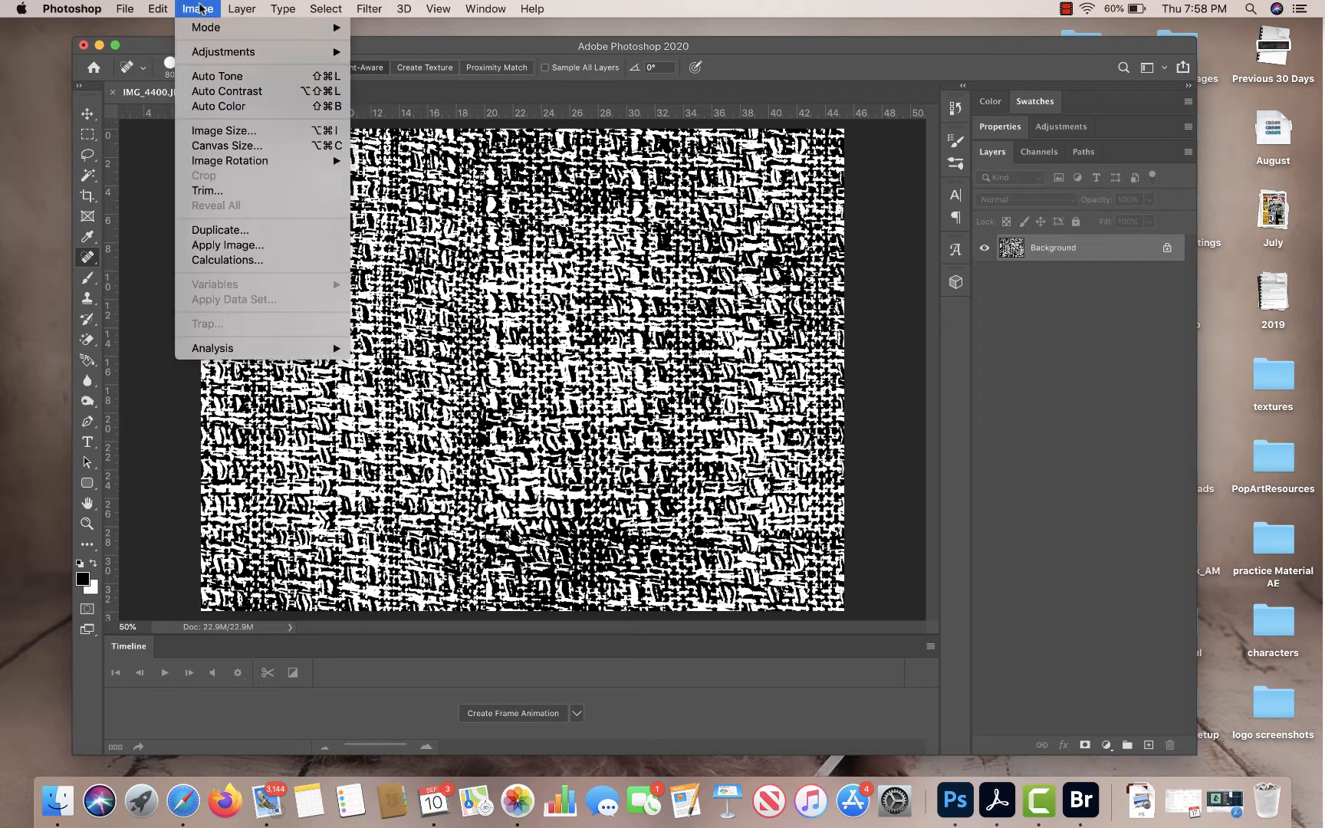
mouse_move(164, 7)
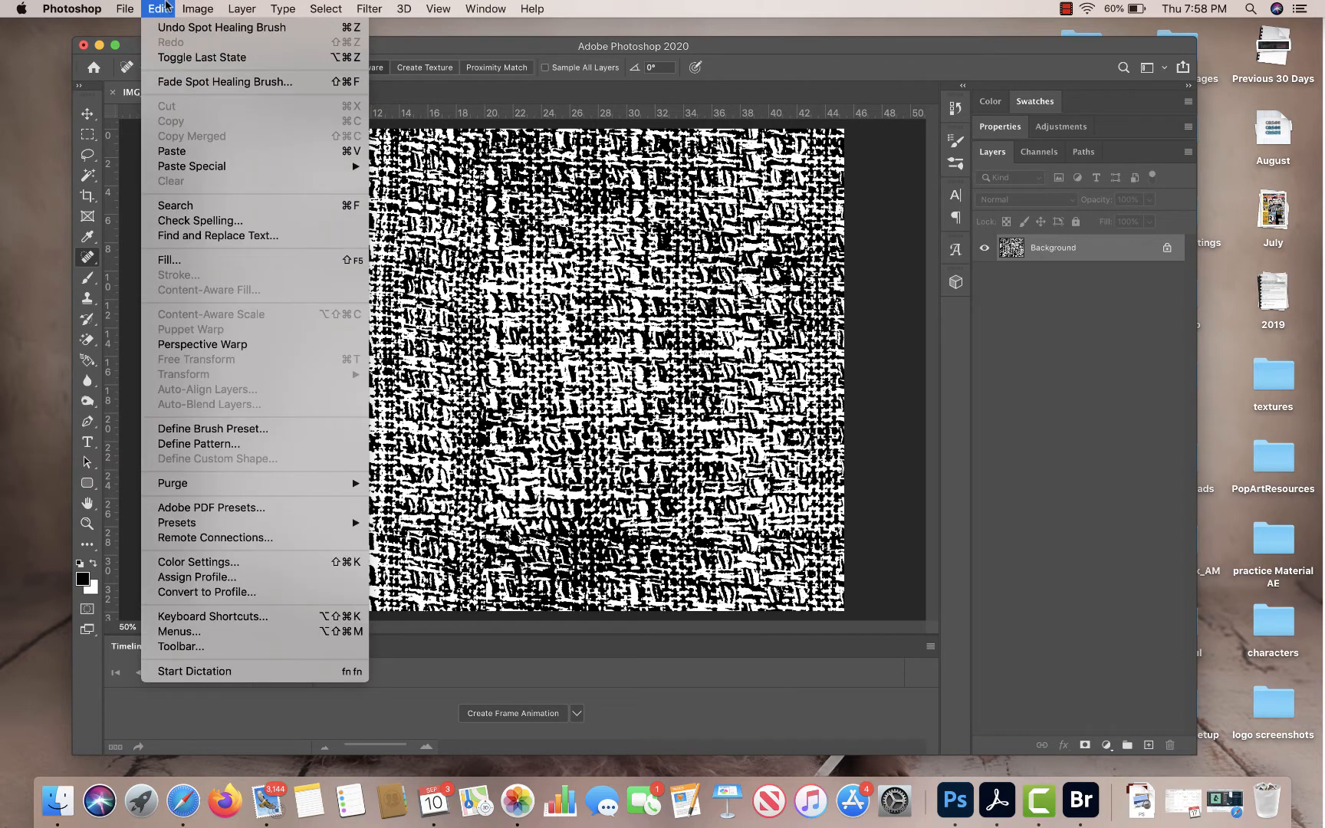
click(235, 446)
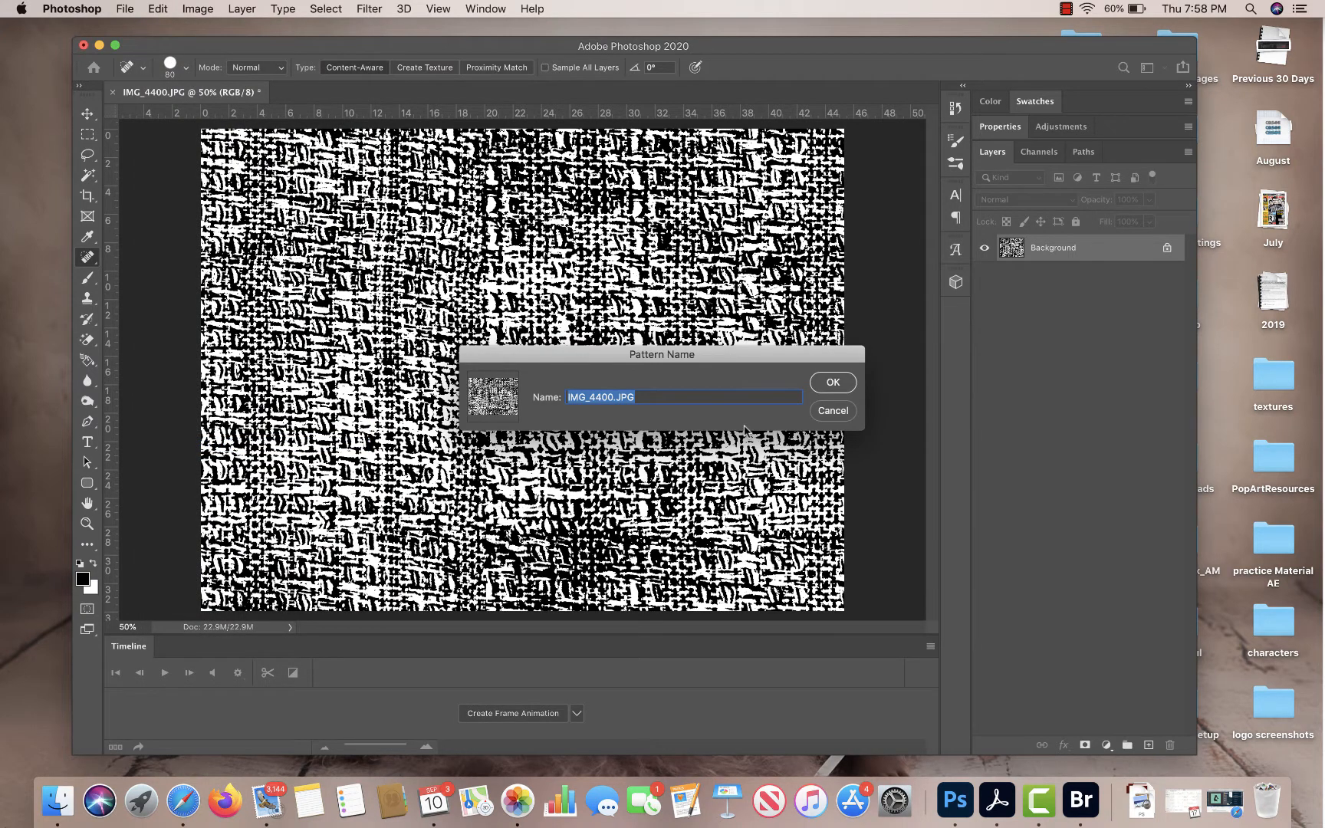
text(placemat texture)
click(814, 385)
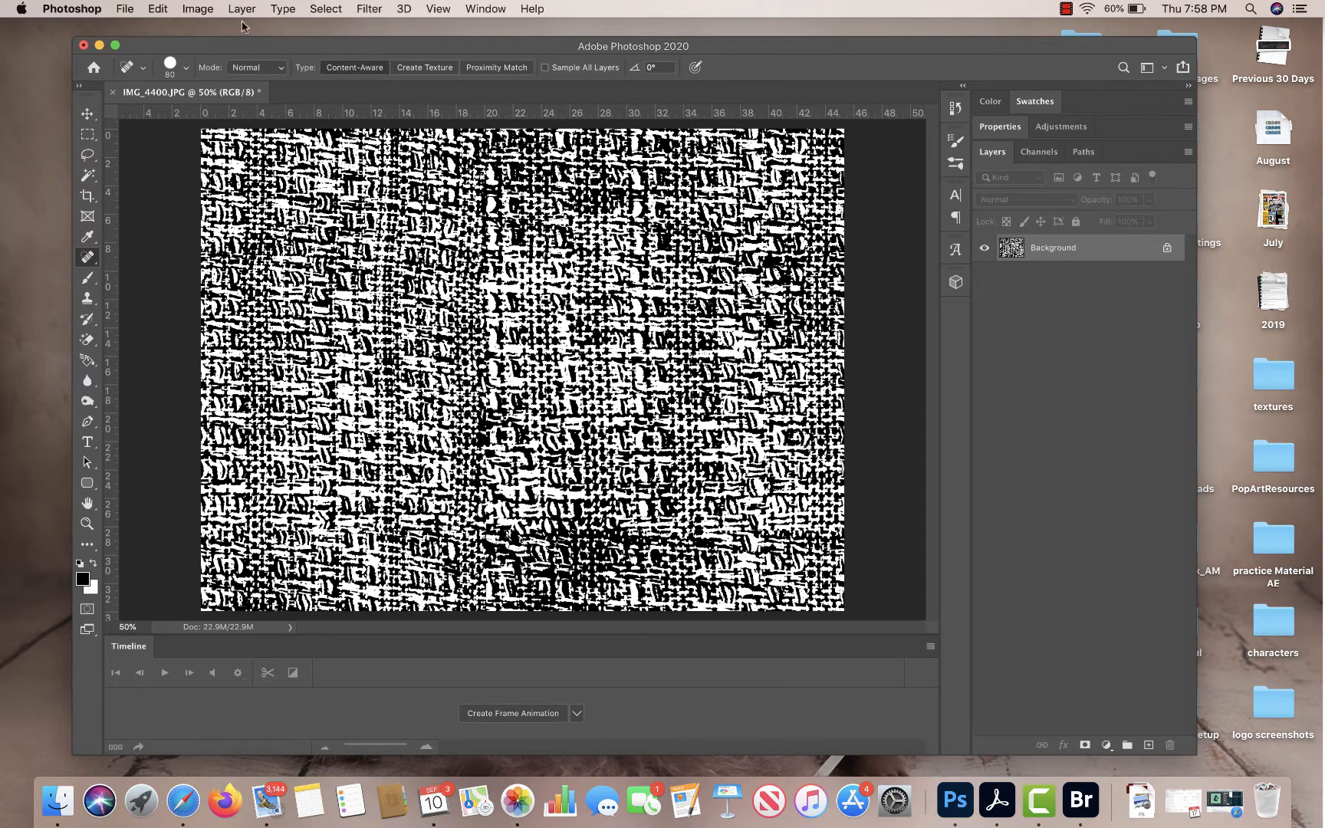
Activate the Brush tool and create a new document from the 1000 pixel grid preset, 1000 x 1000 px at 300 ppi
click(89, 279)
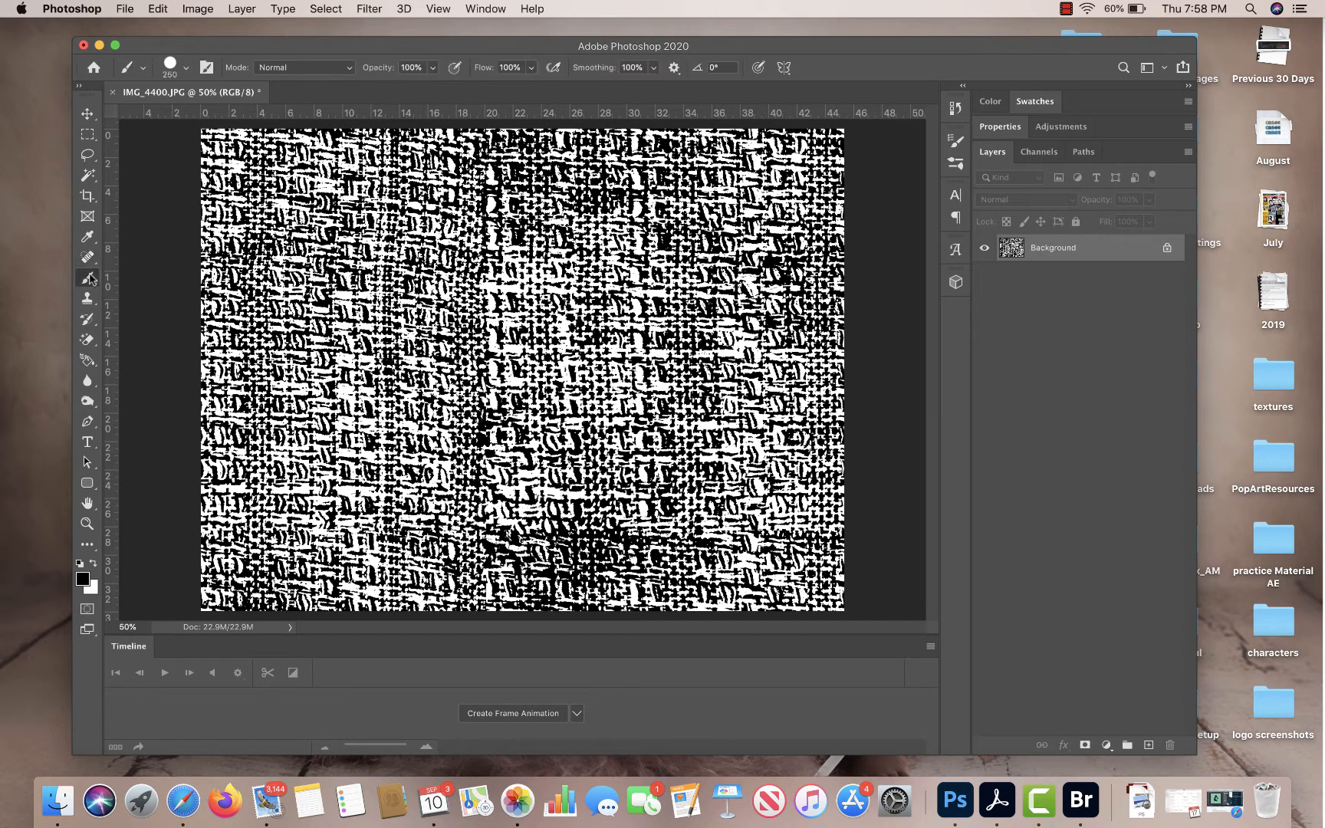
click(124, 9)
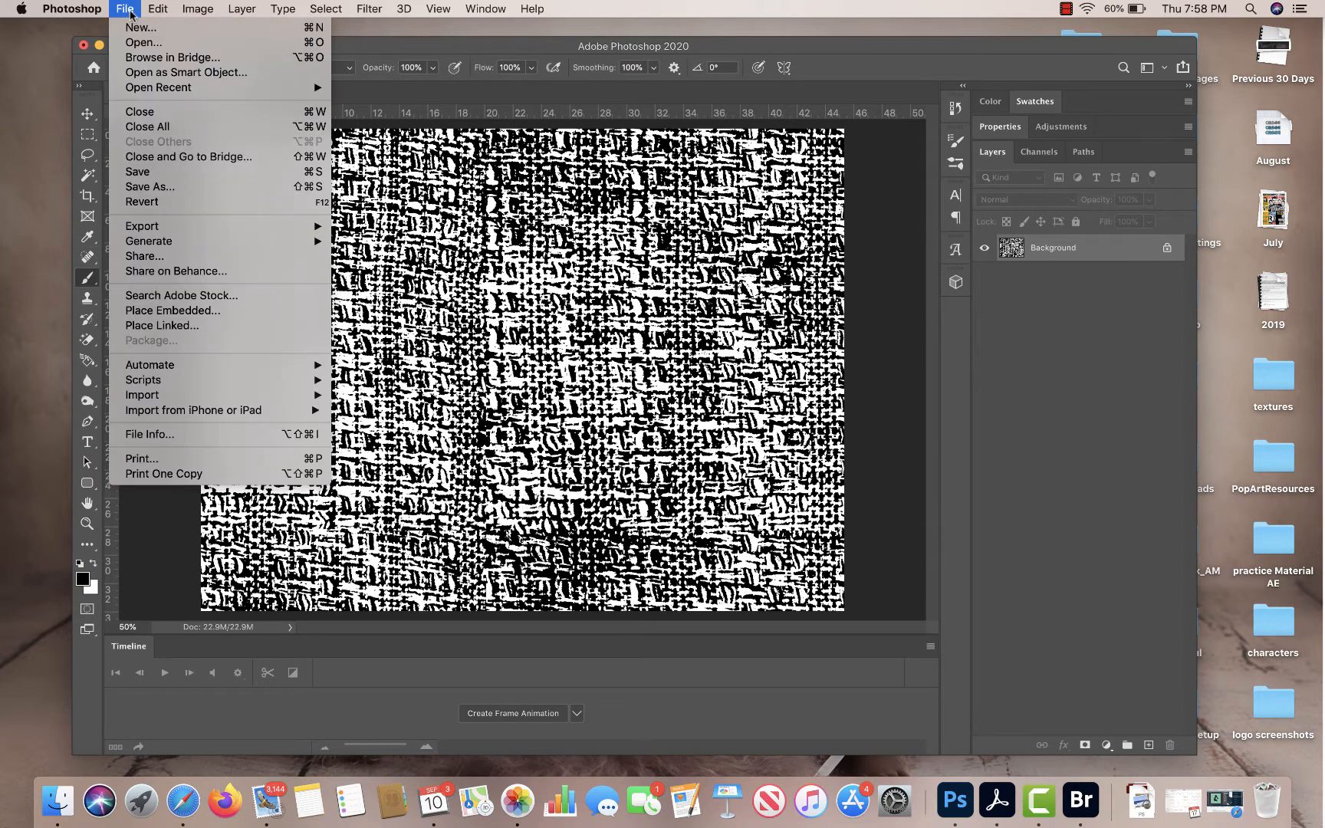
click(139, 31)
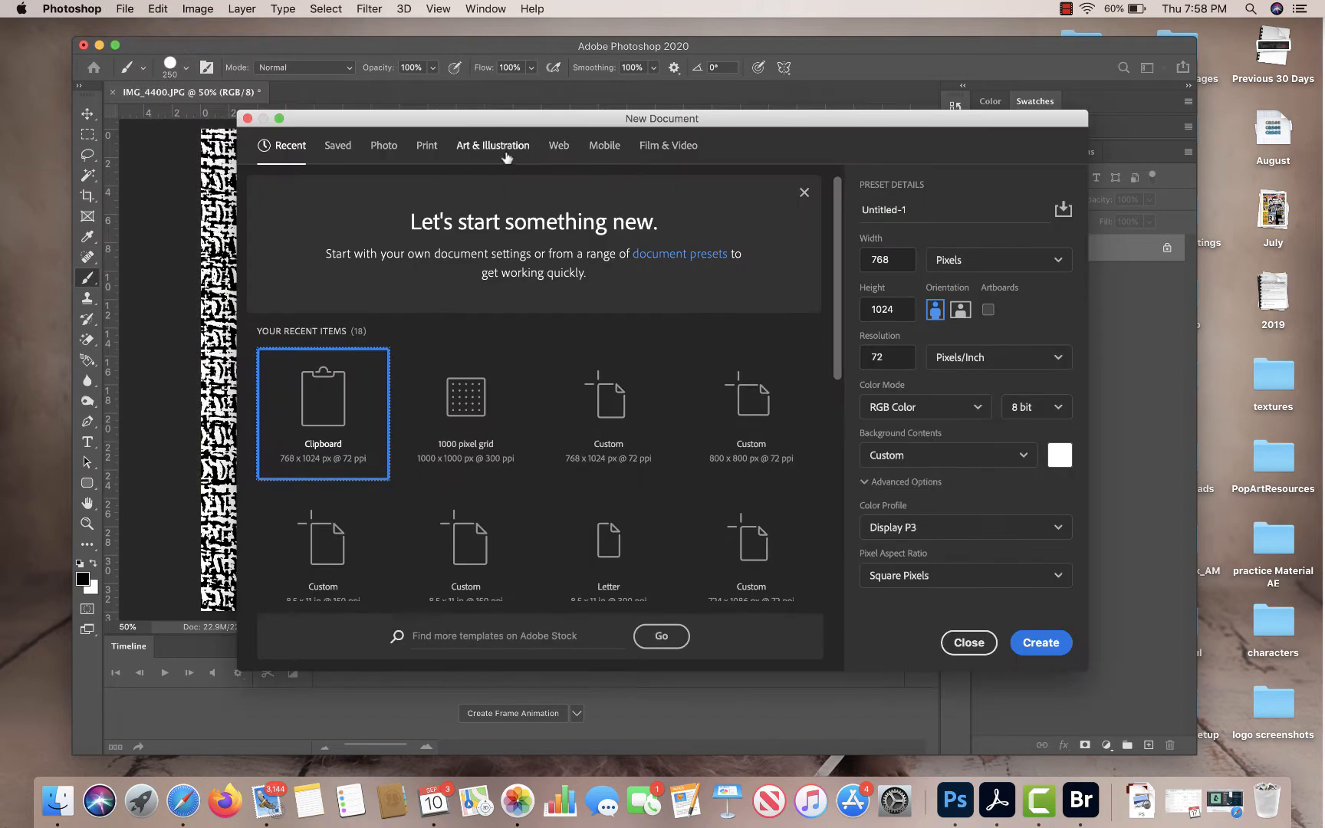
click(478, 147)
click(467, 257)
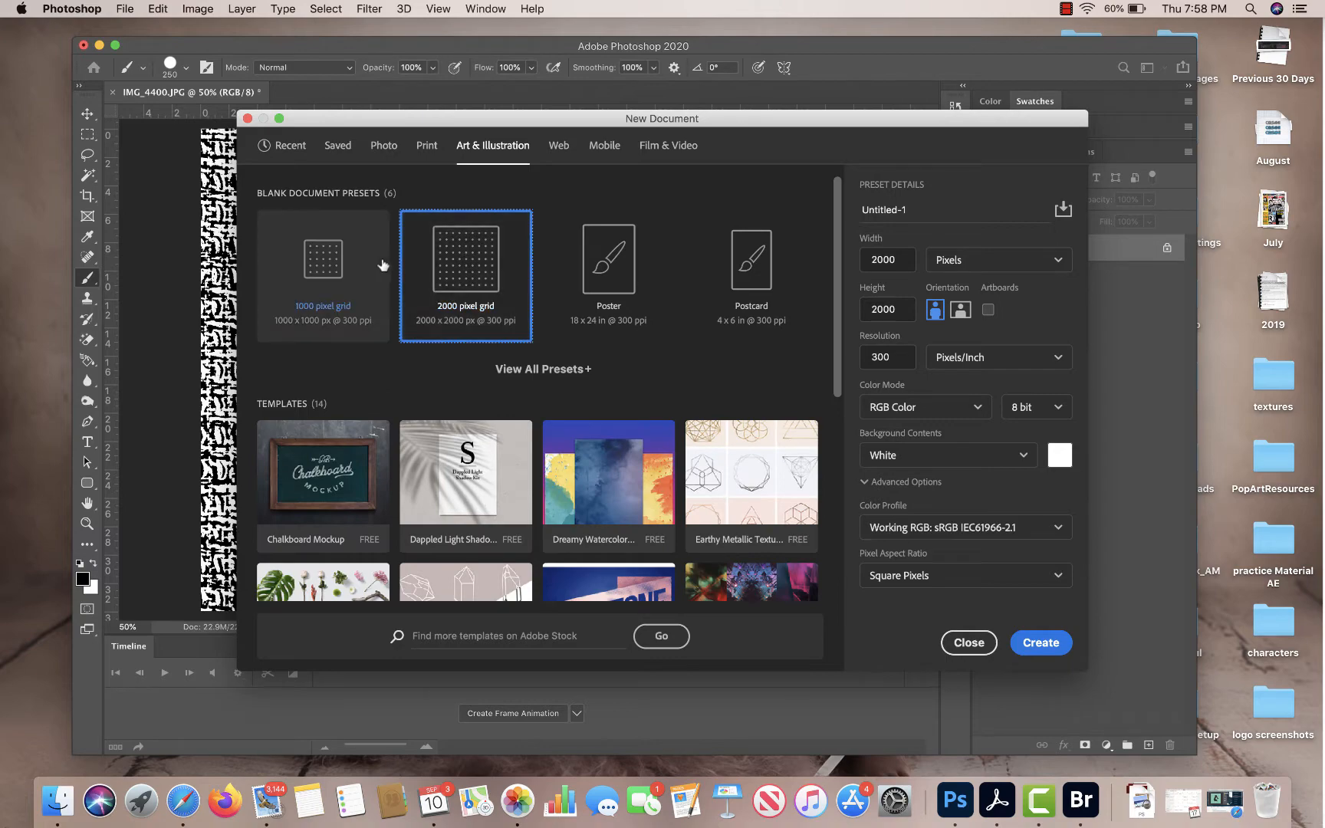
click(326, 258)
click(1042, 642)
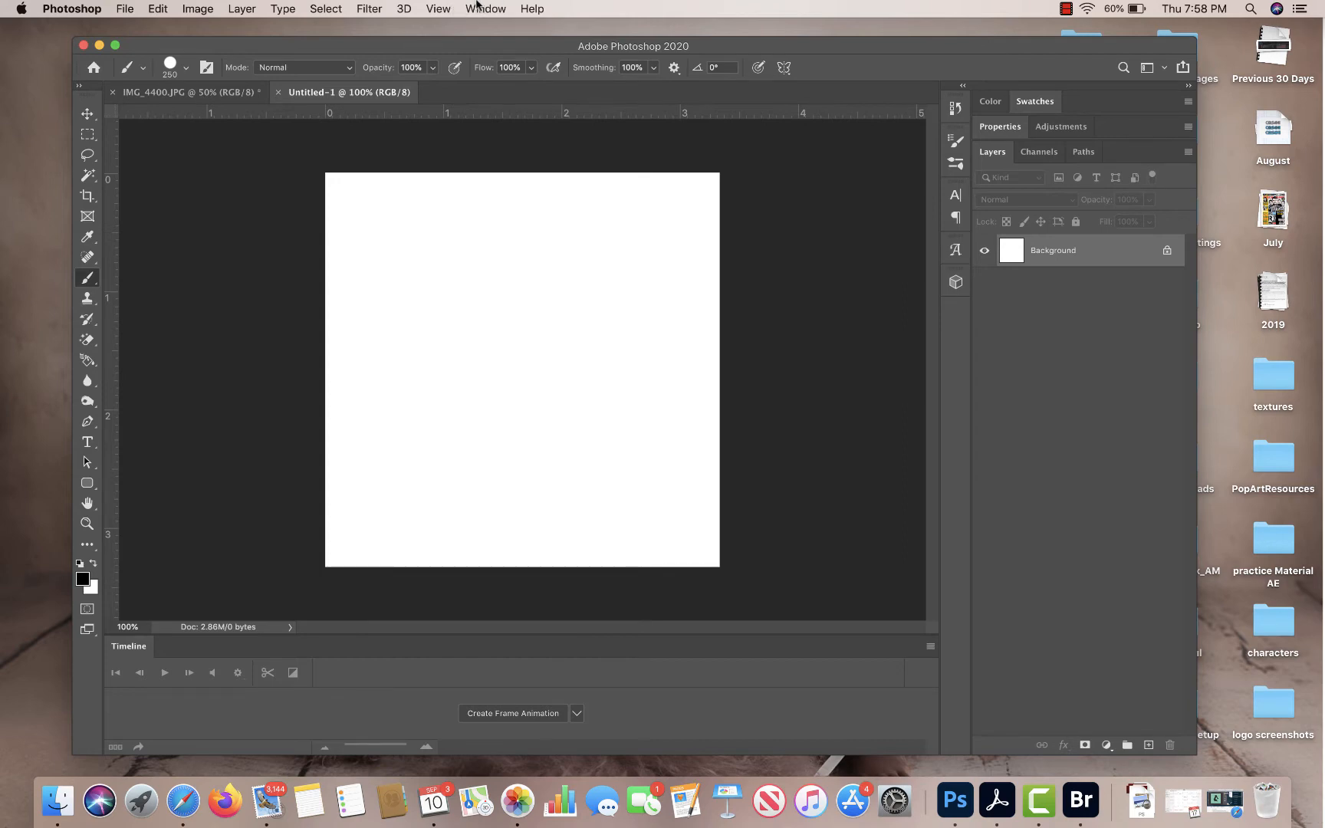
Open the brush's Texture settings, try the Height mode and return the mode to Multiply
click(477, 7)
click(512, 151)
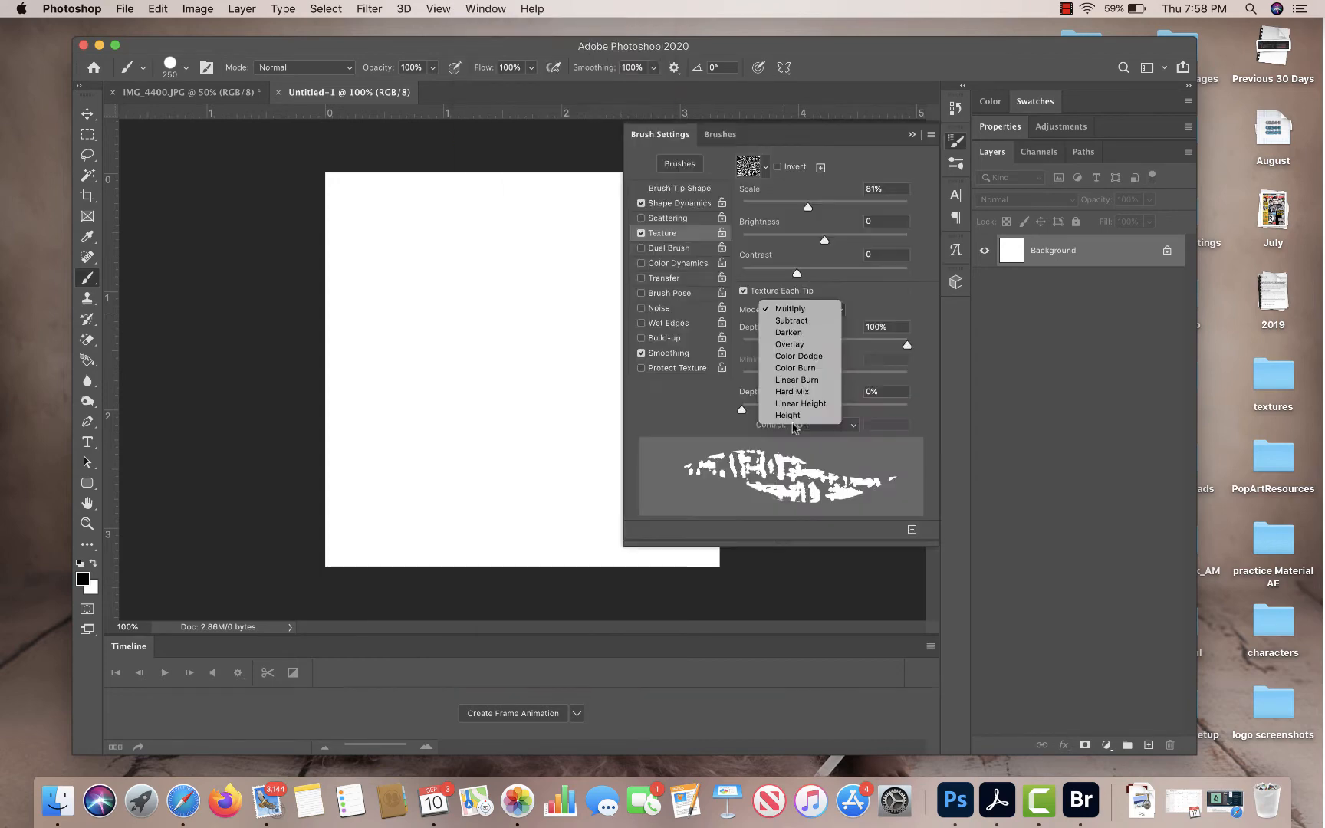
click(792, 418)
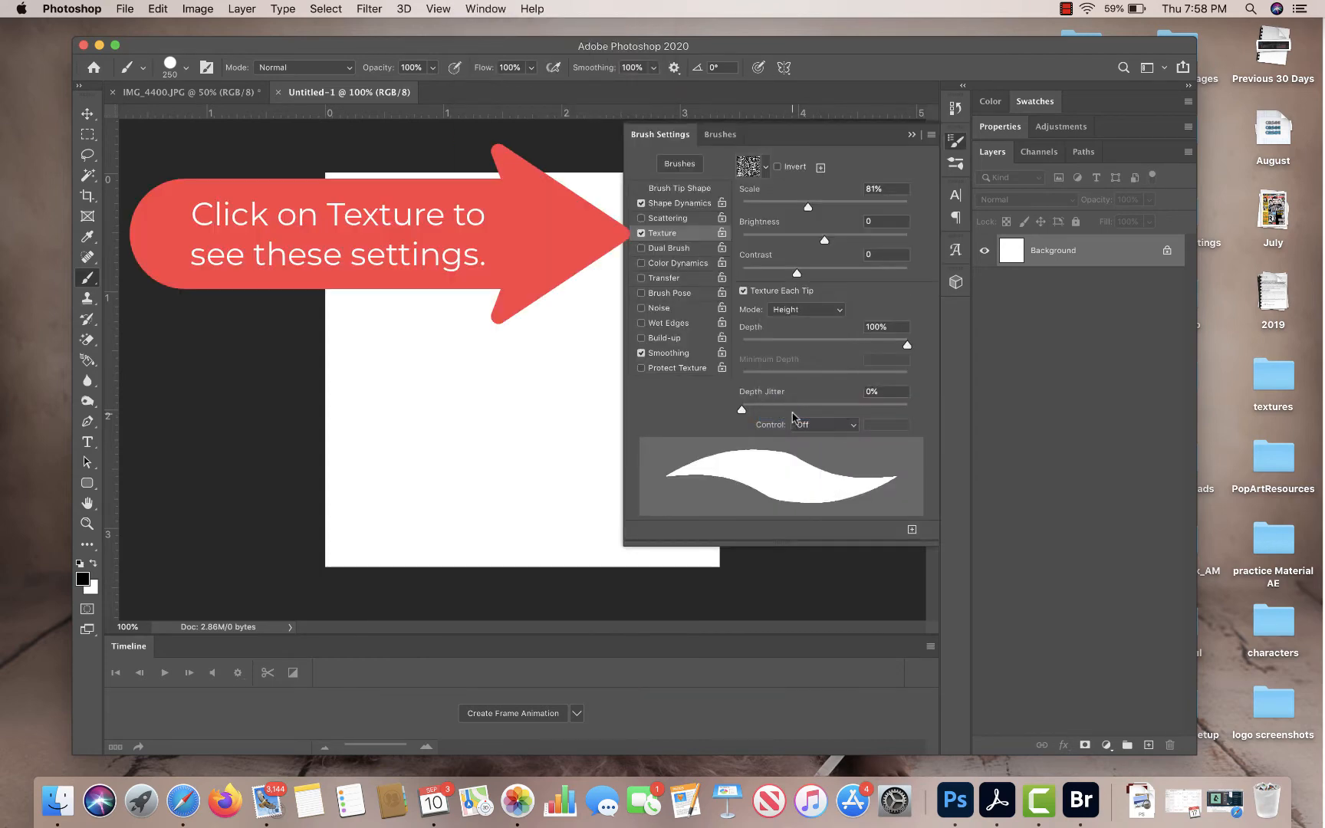
click(807, 309)
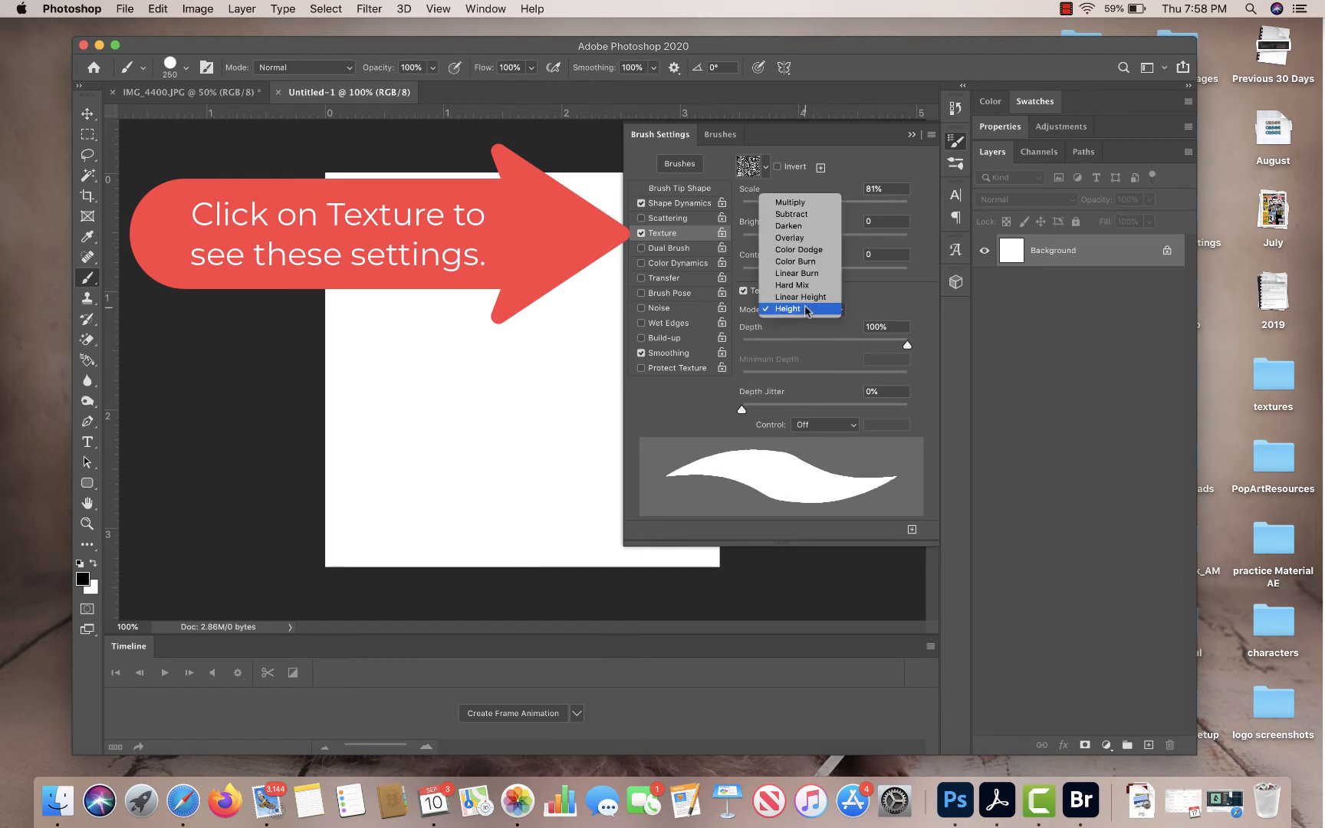
click(803, 206)
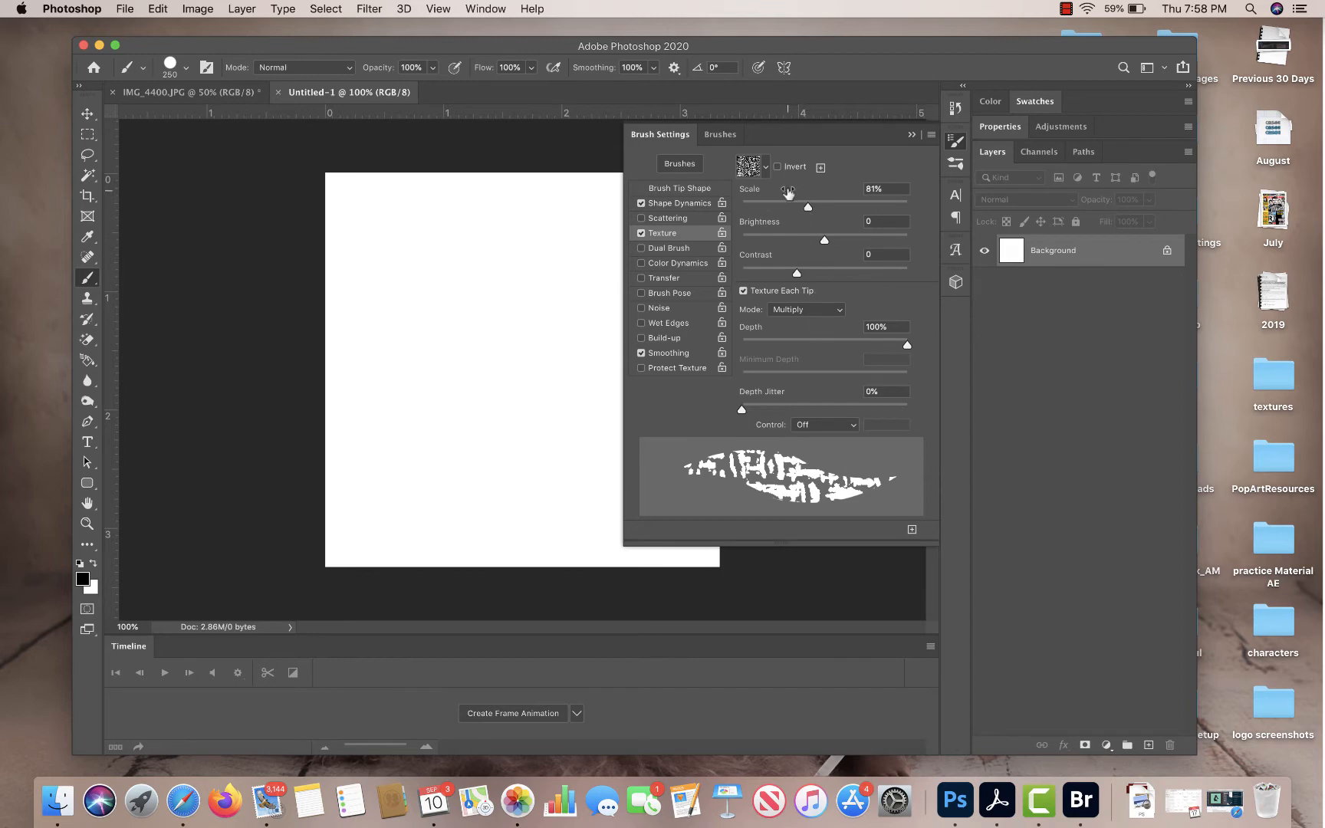
Assign the placemat pattern as the brush texture and set scale 41%, brightness -39 and contrast 32
click(766, 167)
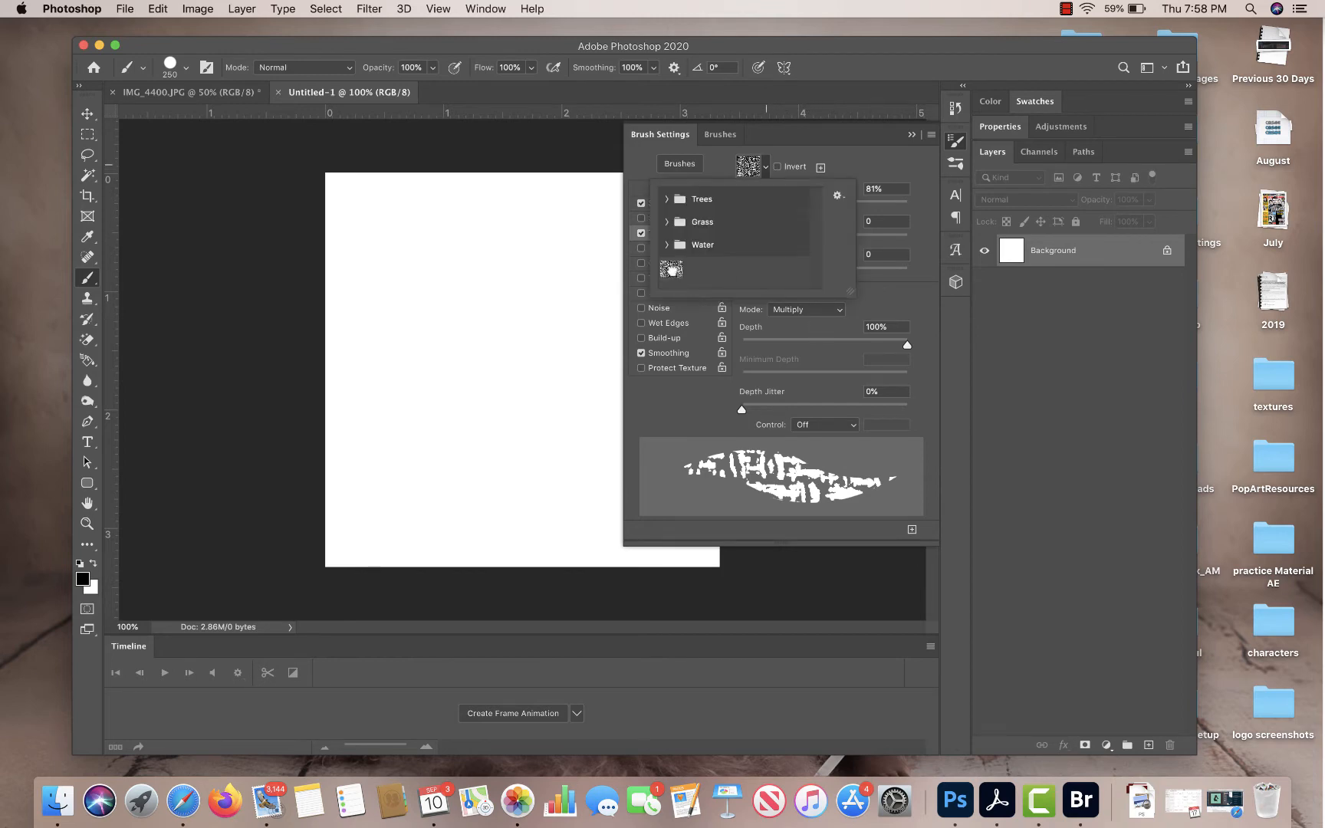
click(671, 270)
click(866, 161)
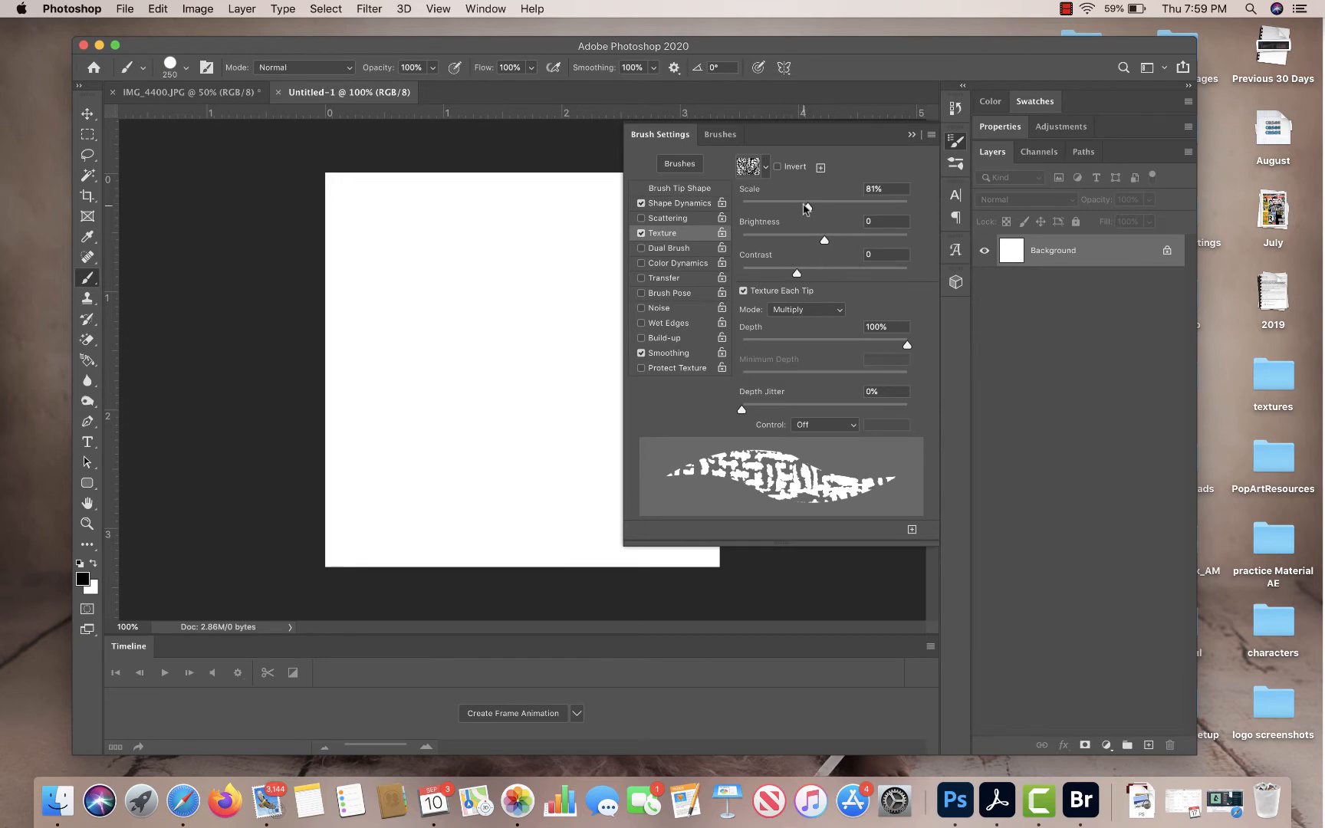
mouse_move(808, 207)
mouse_down()
mouse_move(838, 217)
mouse_move(775, 214)
mouse_up()
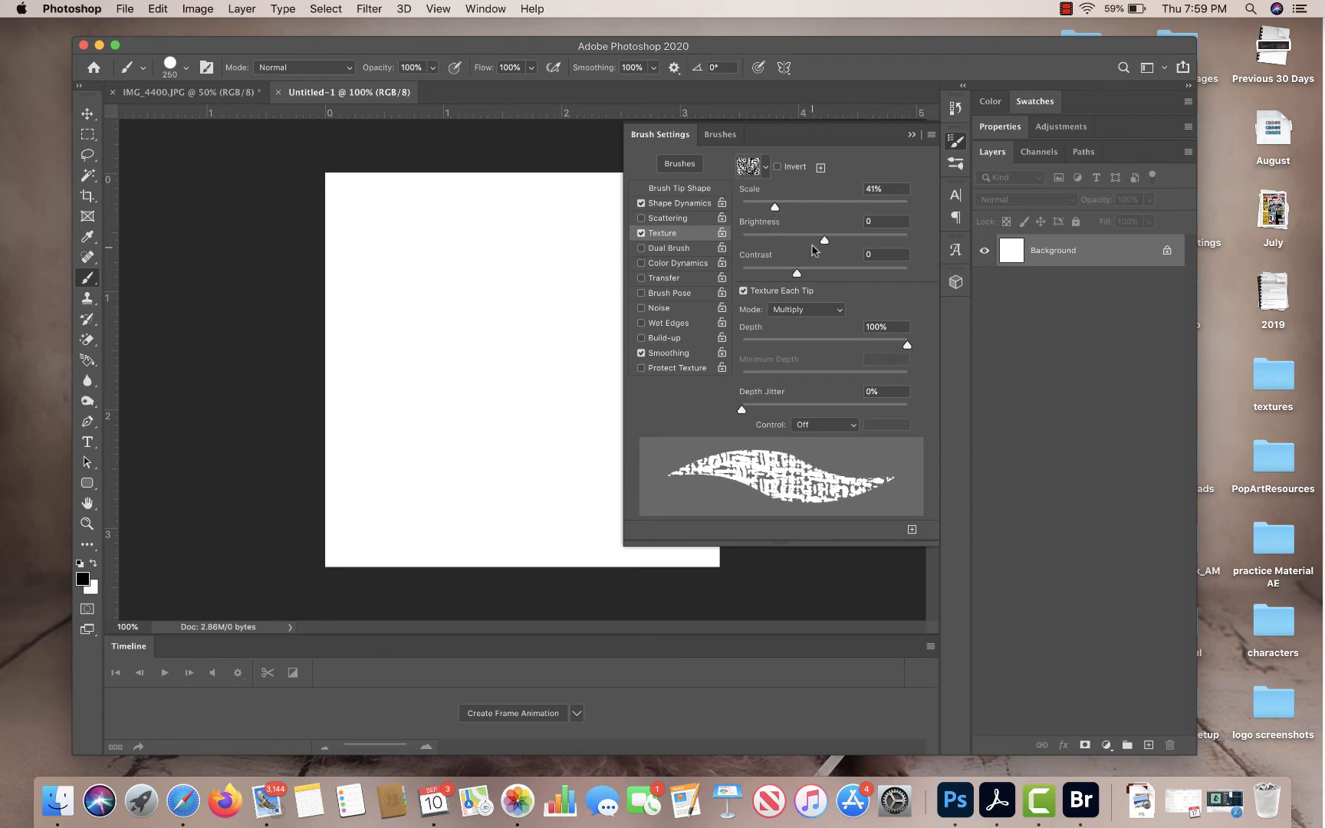
mouse_move(796, 274)
mouse_down()
mouse_move(843, 276)
mouse_move(804, 243)
mouse_up()
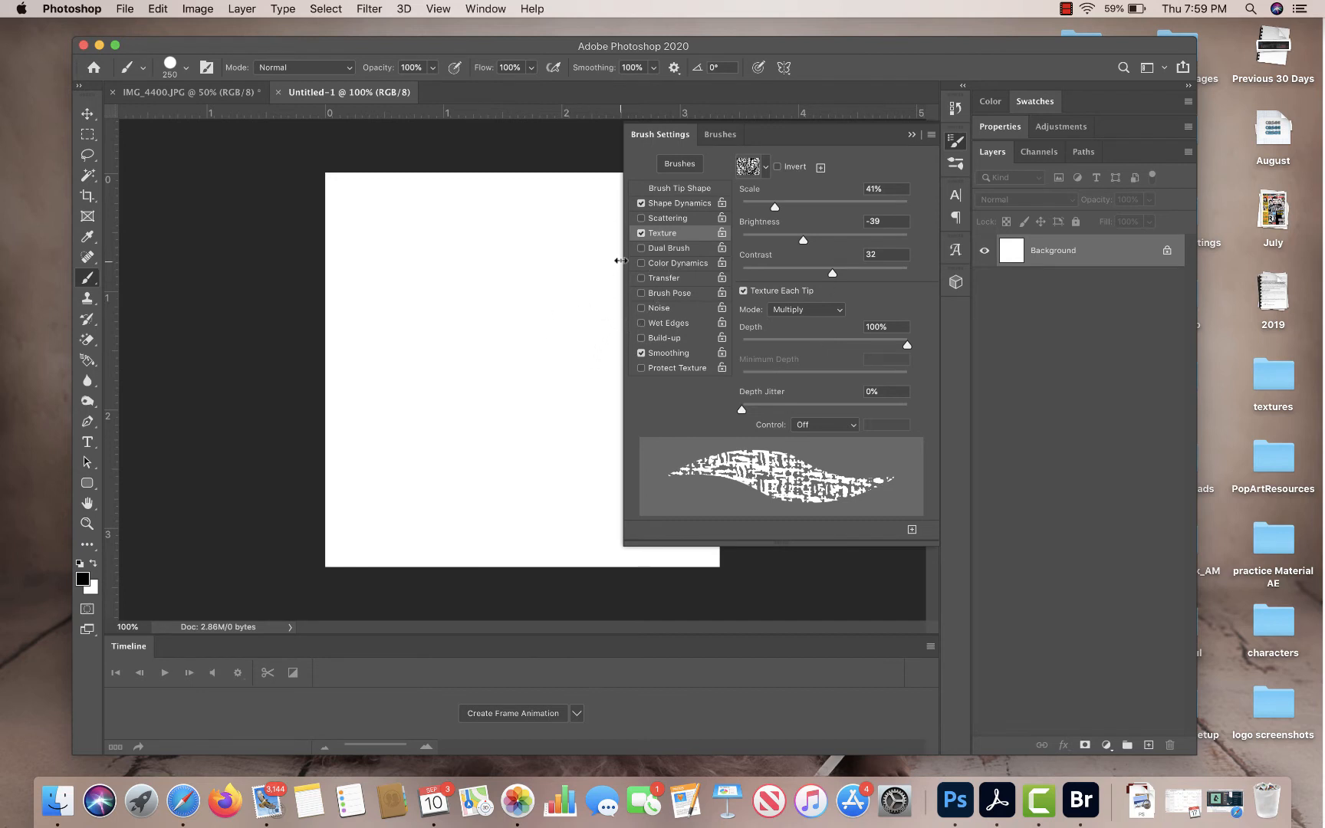
Compare the brush with Texture off and on, and review the available texture patterns and blend modes
click(641, 234)
click(642, 235)
click(642, 234)
click(642, 233)
click(642, 234)
click(641, 234)
click(641, 233)
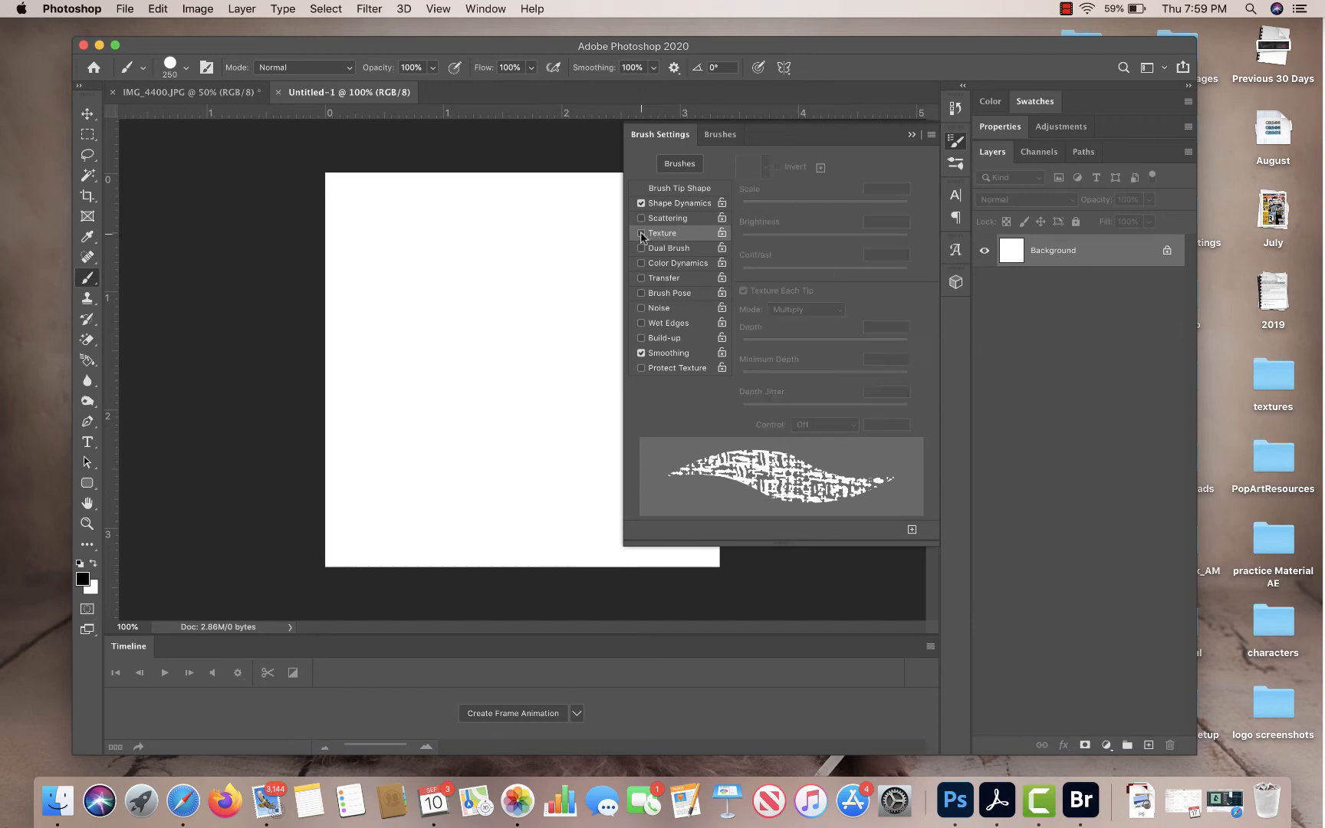
click(641, 233)
click(766, 166)
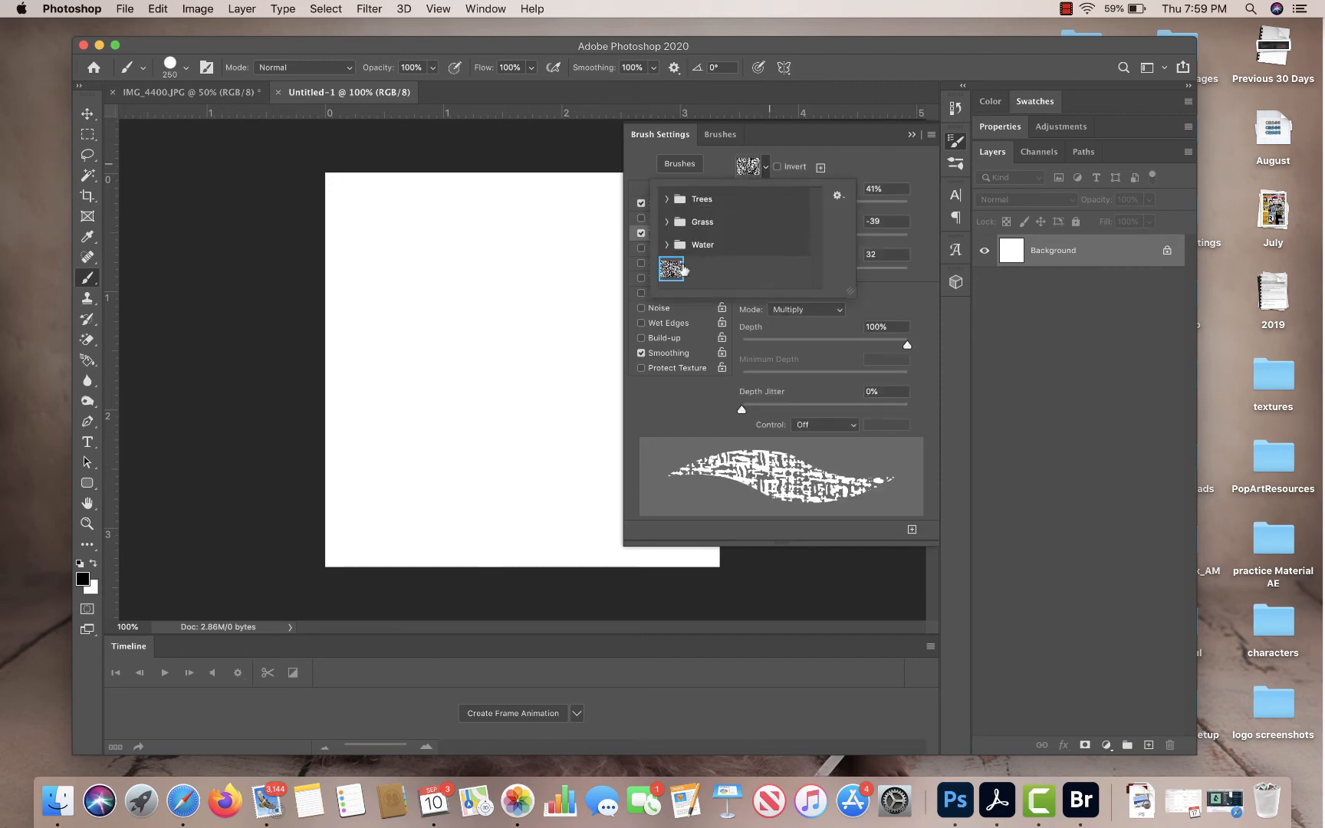
click(849, 162)
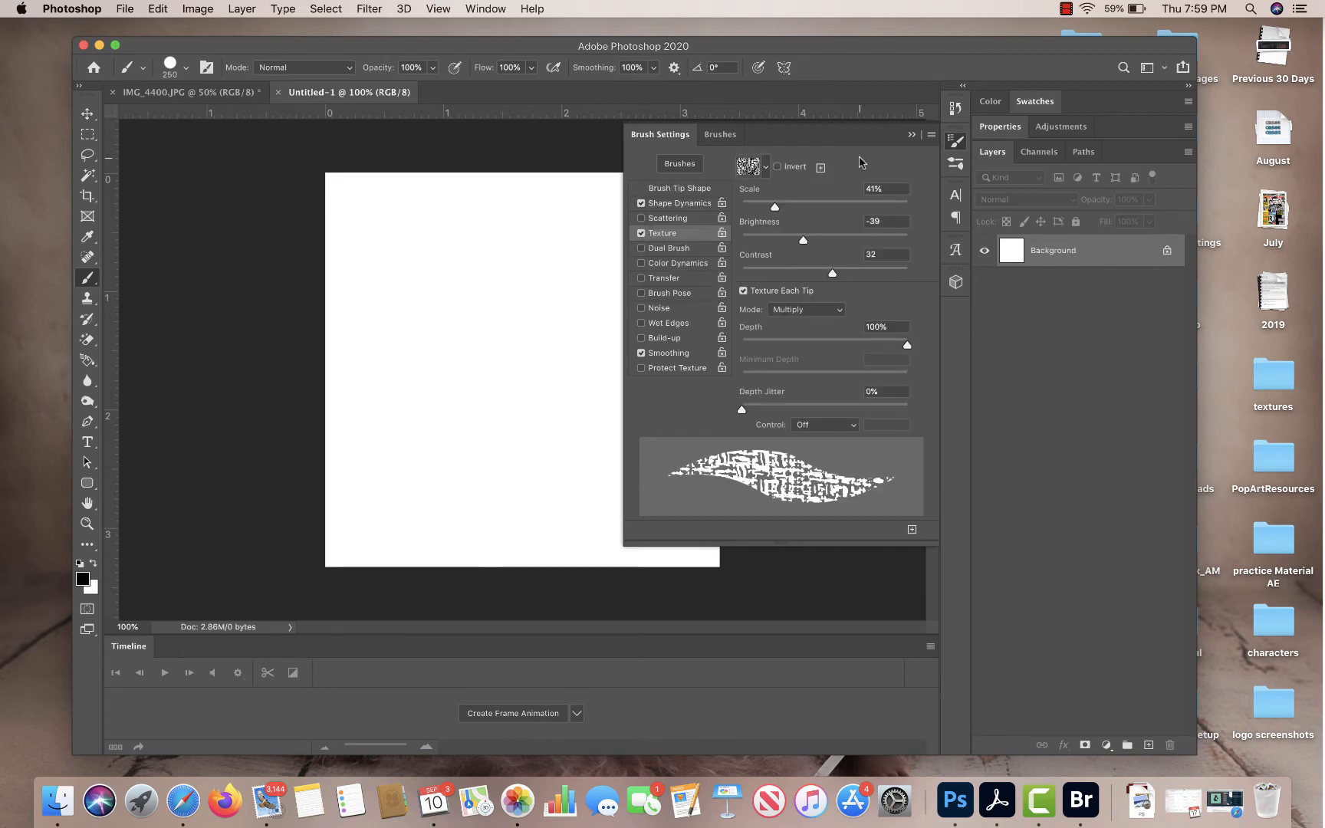
click(798, 311)
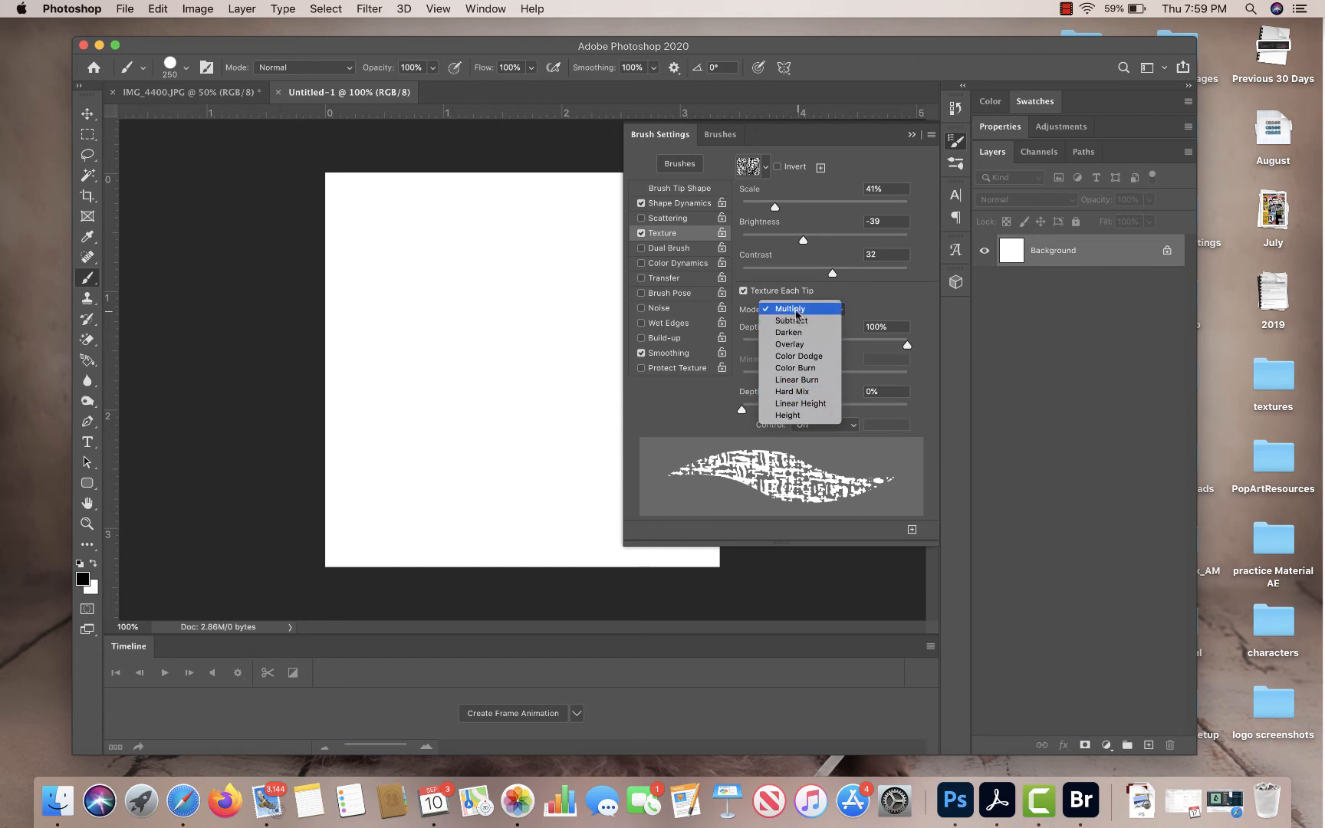
click(871, 303)
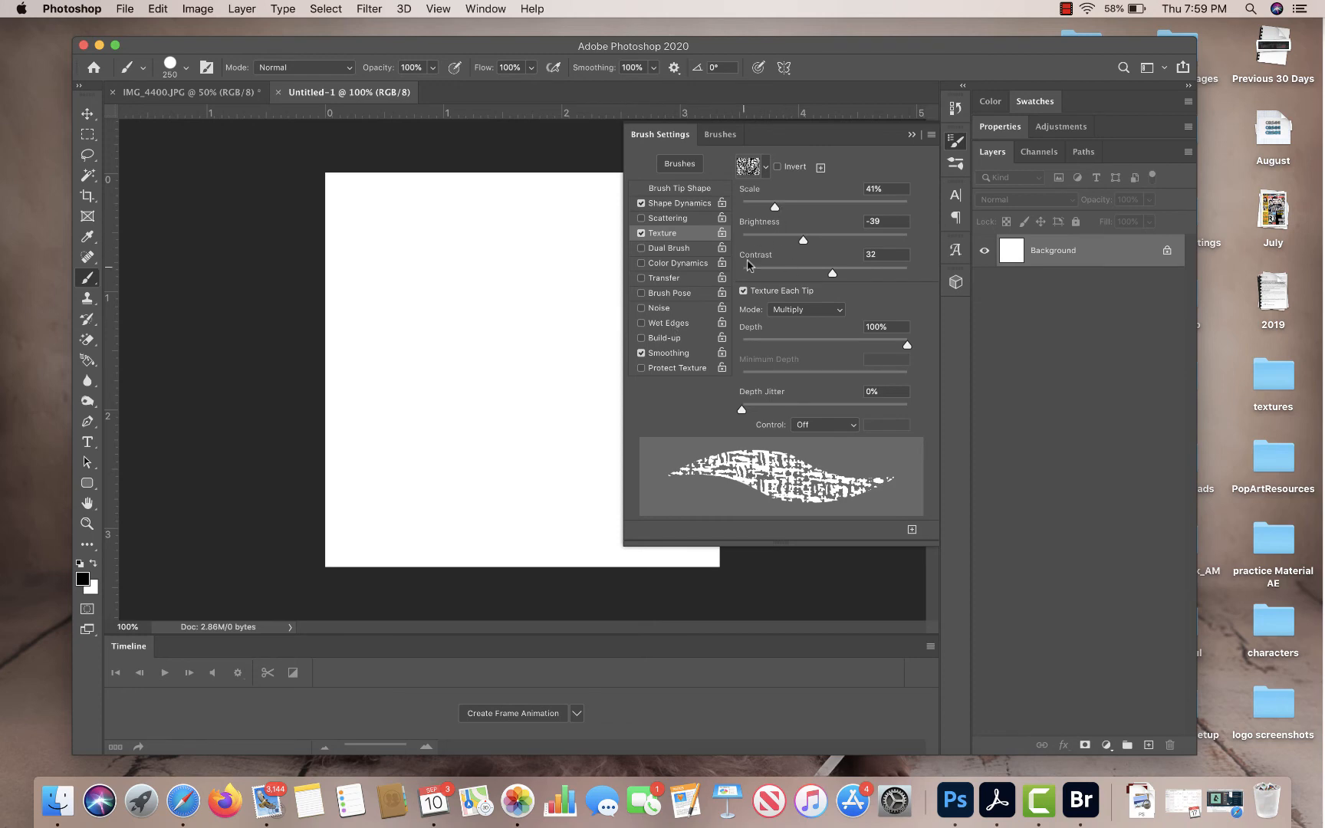
Paint five separate black strokes with the 250 px textured brush across the white canvas to test it
click(909, 136)
mouse_move(412, 301)
mouse_down()
mouse_move(500, 277)
mouse_move(543, 292)
mouse_move(563, 358)
mouse_move(555, 437)
mouse_move(591, 454)
mouse_up()
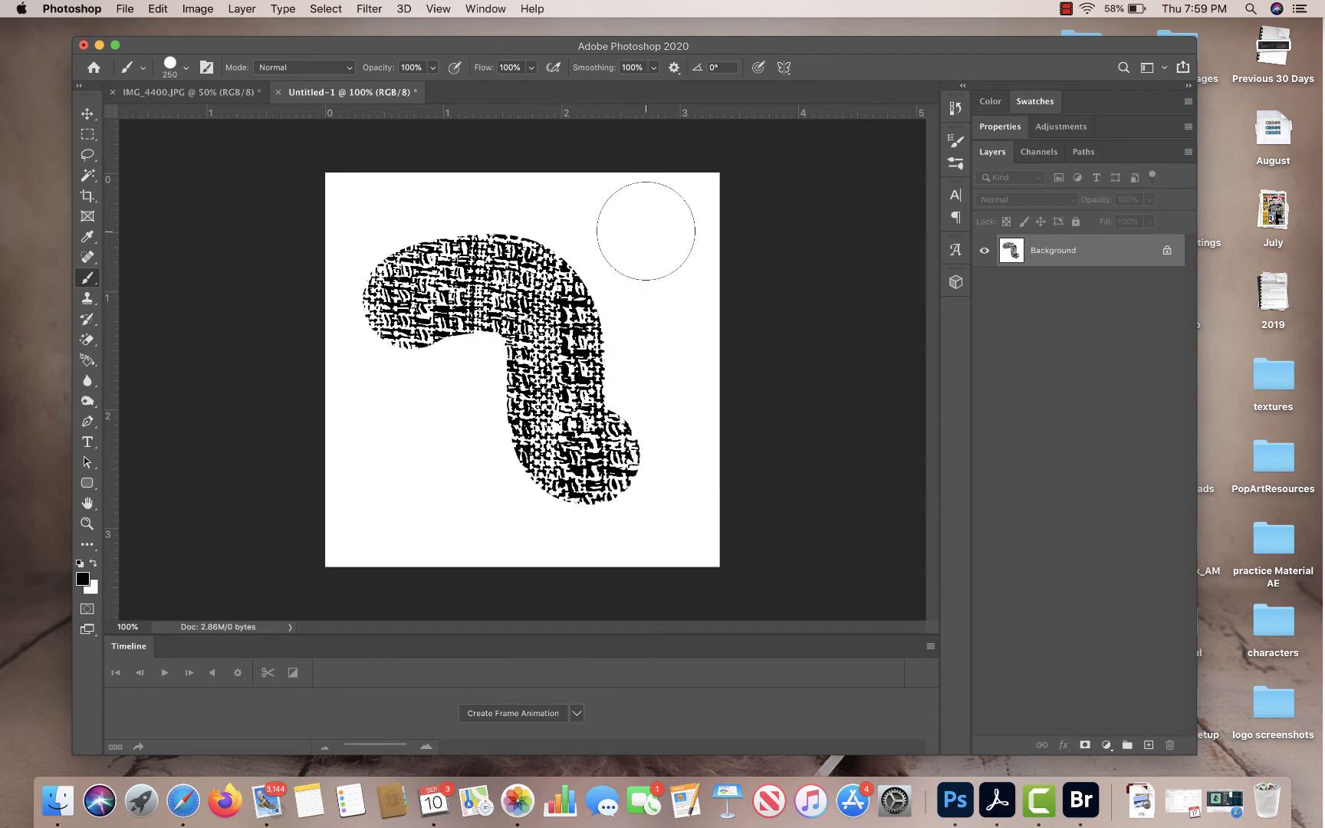
mouse_move(649, 227)
mouse_down()
mouse_move(680, 296)
mouse_move(674, 364)
mouse_up()
mouse_move(418, 411)
mouse_down()
mouse_move(399, 441)
mouse_move(429, 529)
mouse_move(460, 506)
mouse_up()
mouse_move(509, 191)
mouse_down()
mouse_move(506, 162)
mouse_move(384, 177)
mouse_up()
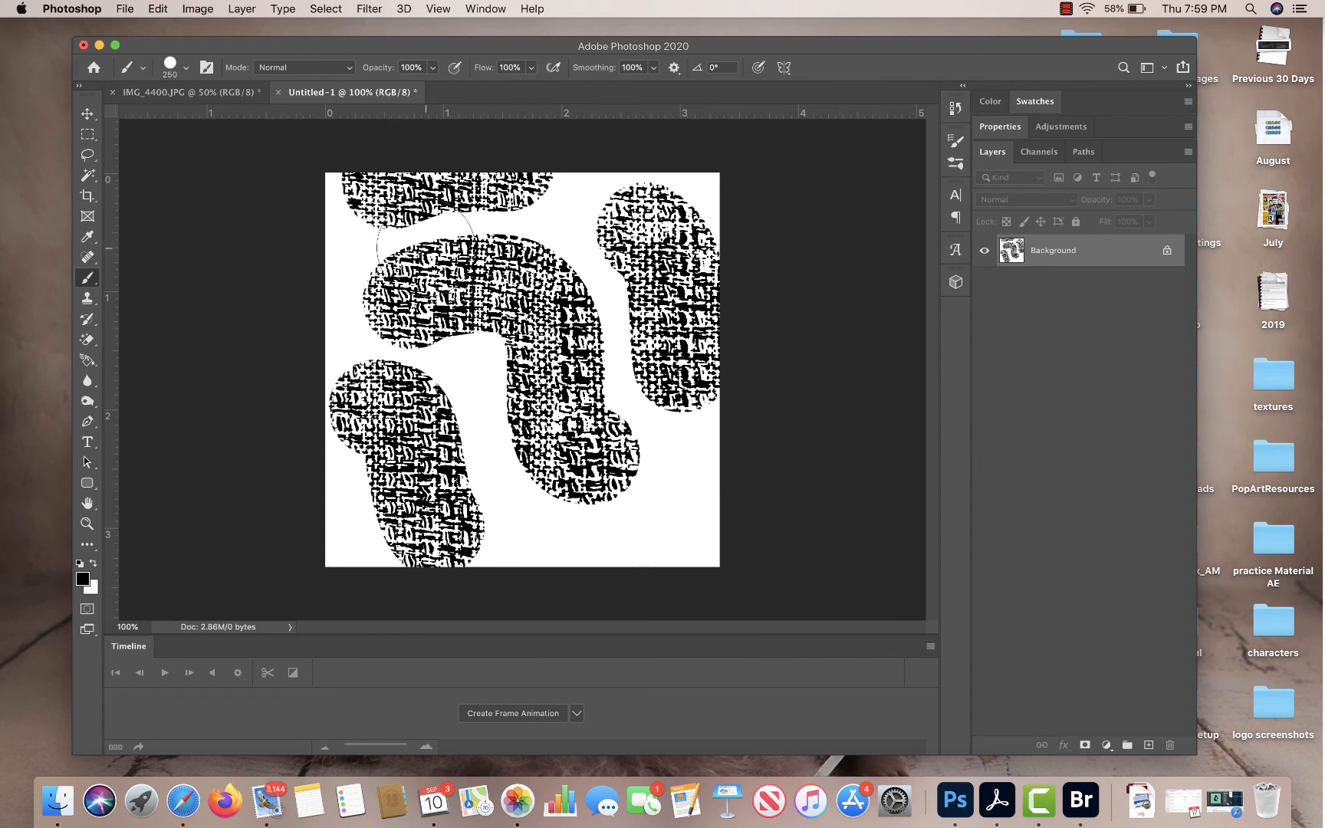
drag(590, 563, 679, 513)
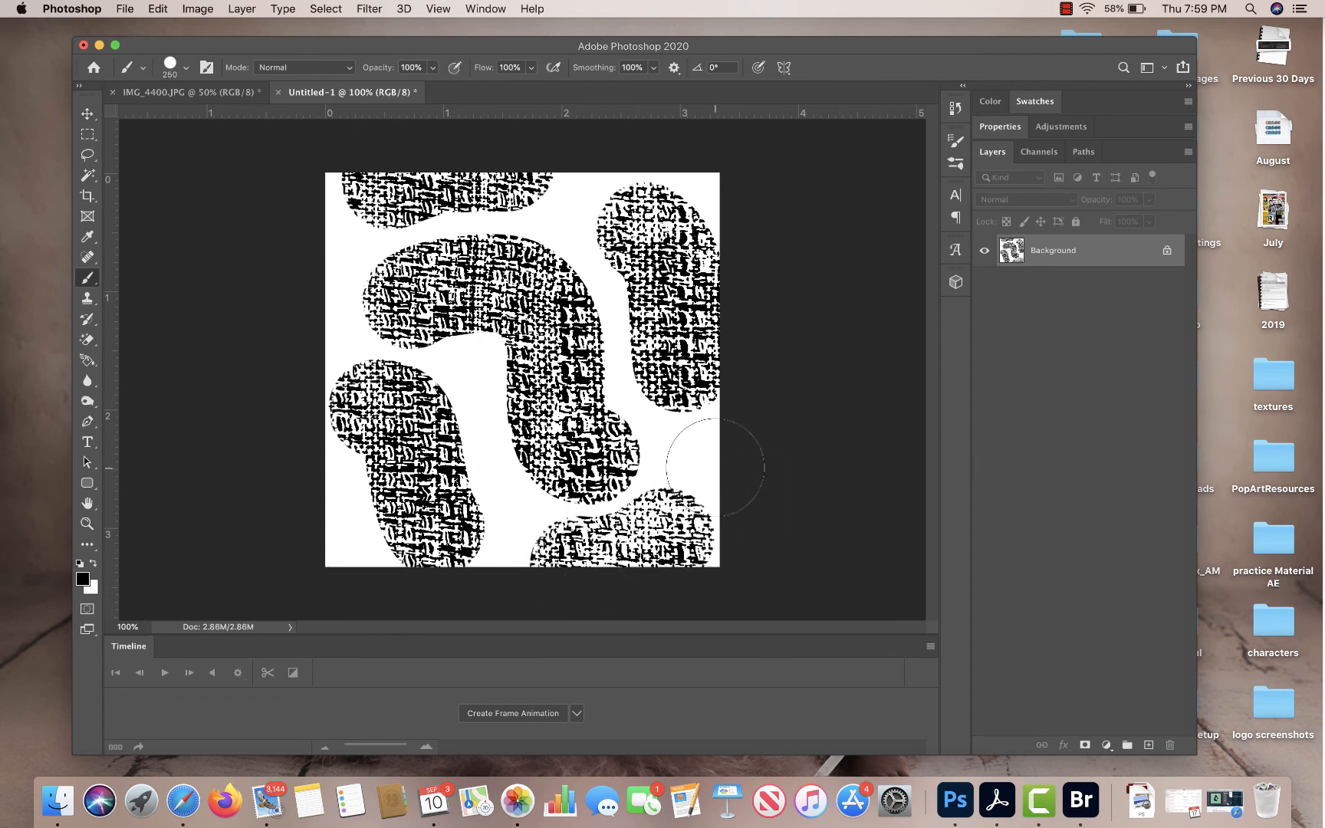